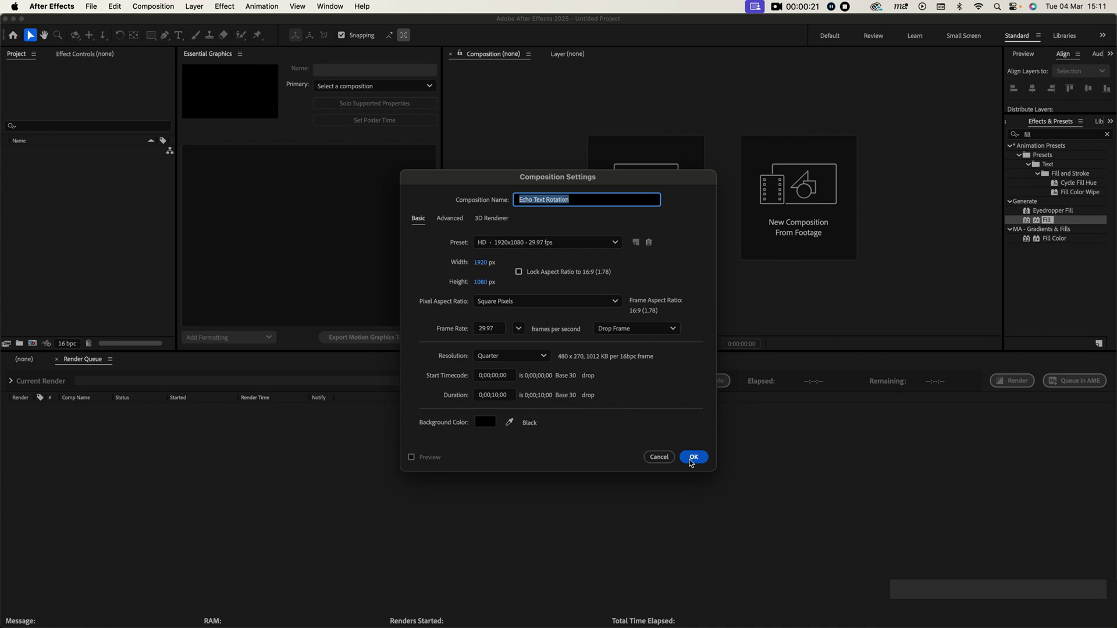
Step: Create the Echo Text Rotation composition with the current settings and add a text layer reading "Echo Text Rotation"
left_click(693, 457)
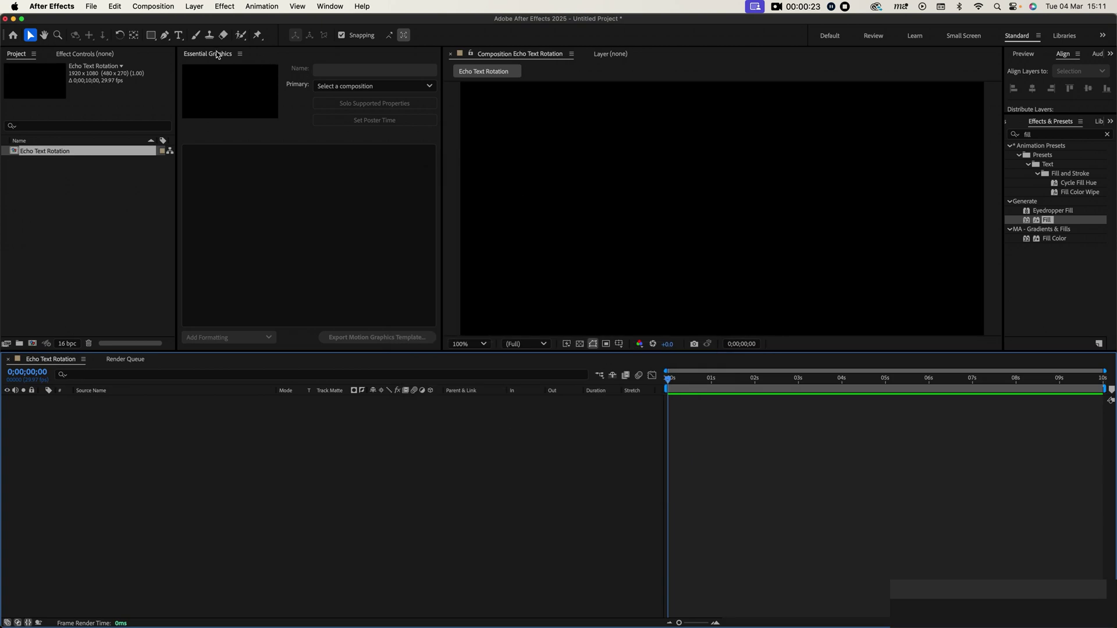
left_click(180, 35)
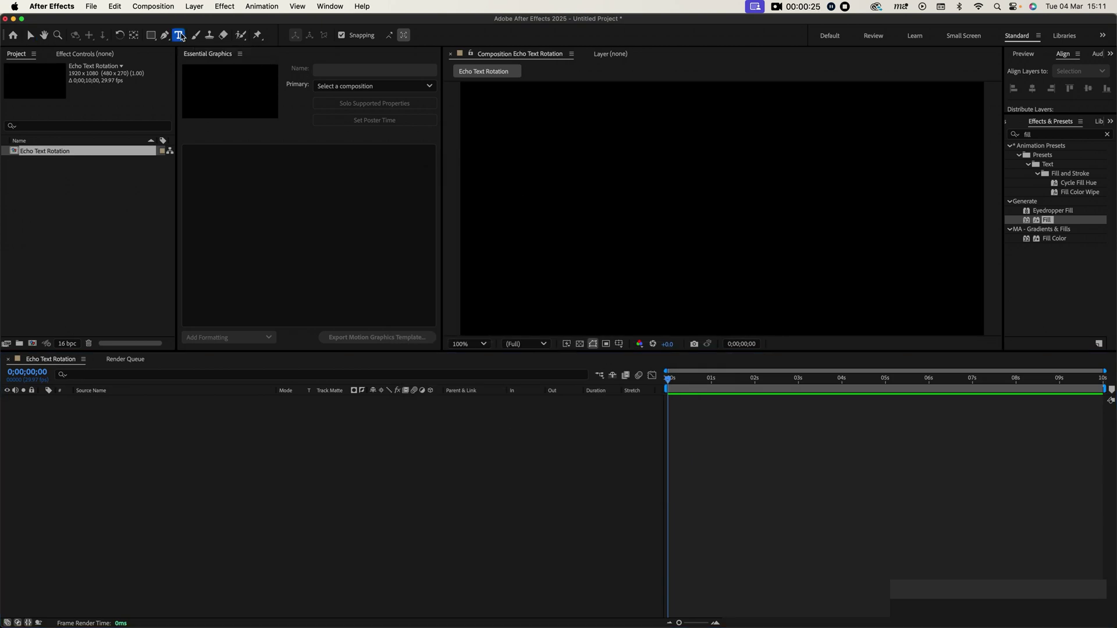
left_click(560, 213)
type("Echo Text Rotation")
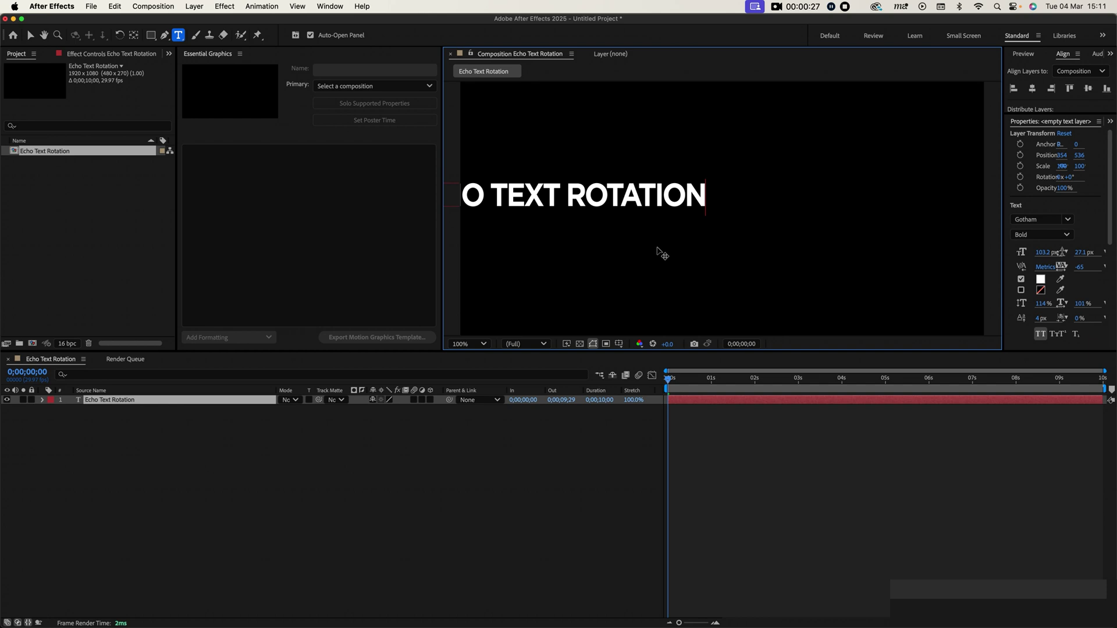
Step: Center the text horizontally and vertically in the composition and move its anchor point to the middle of the text
left_click(1032, 89)
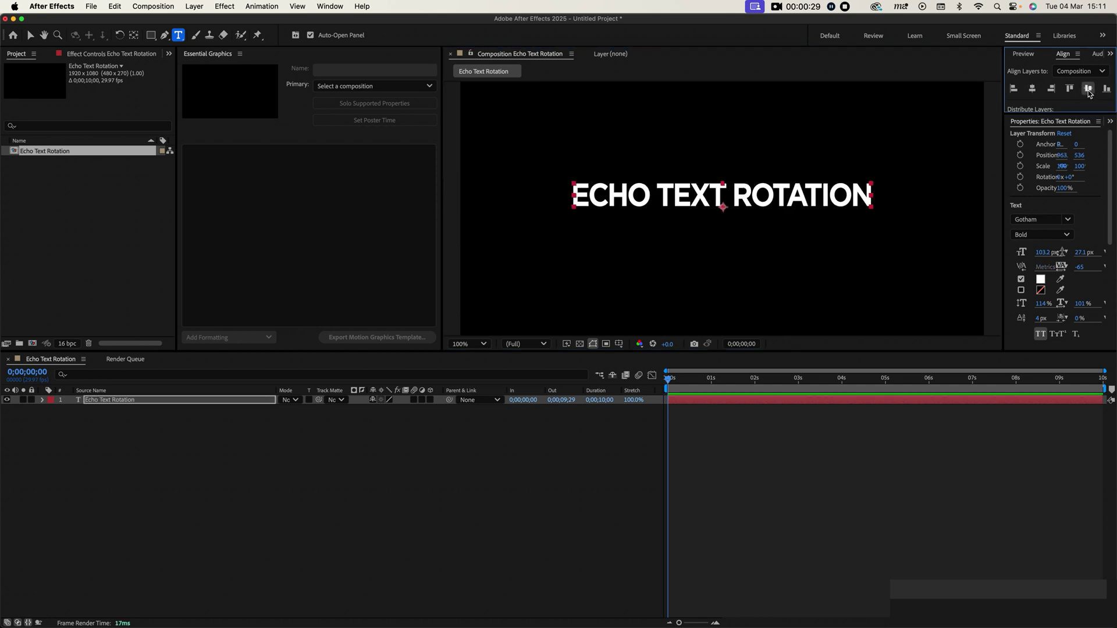
left_click(1088, 89)
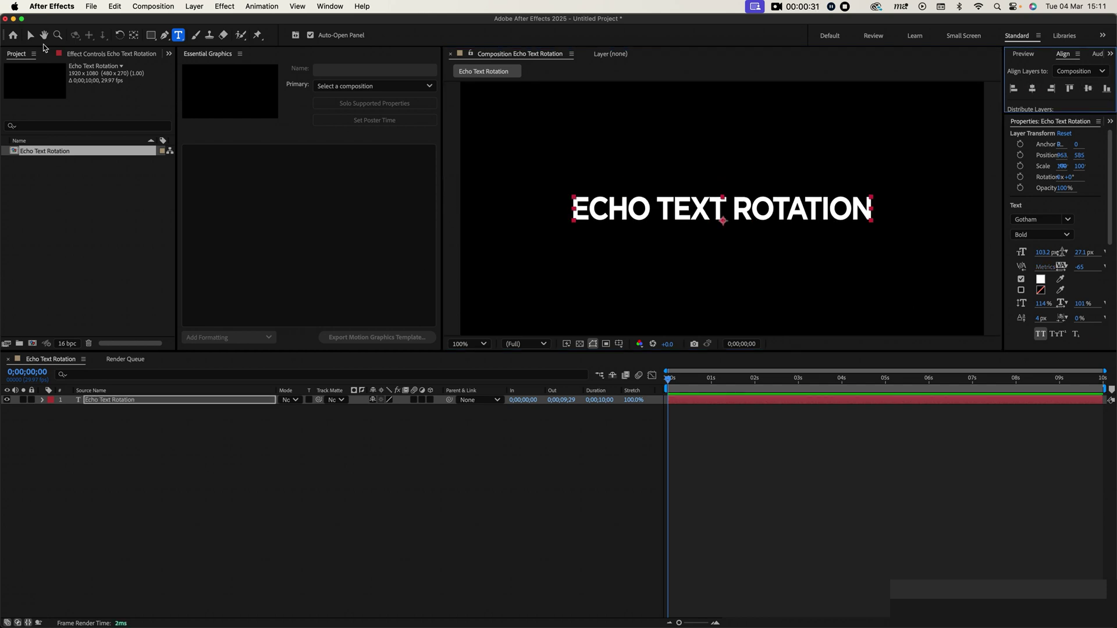
left_click(133, 35)
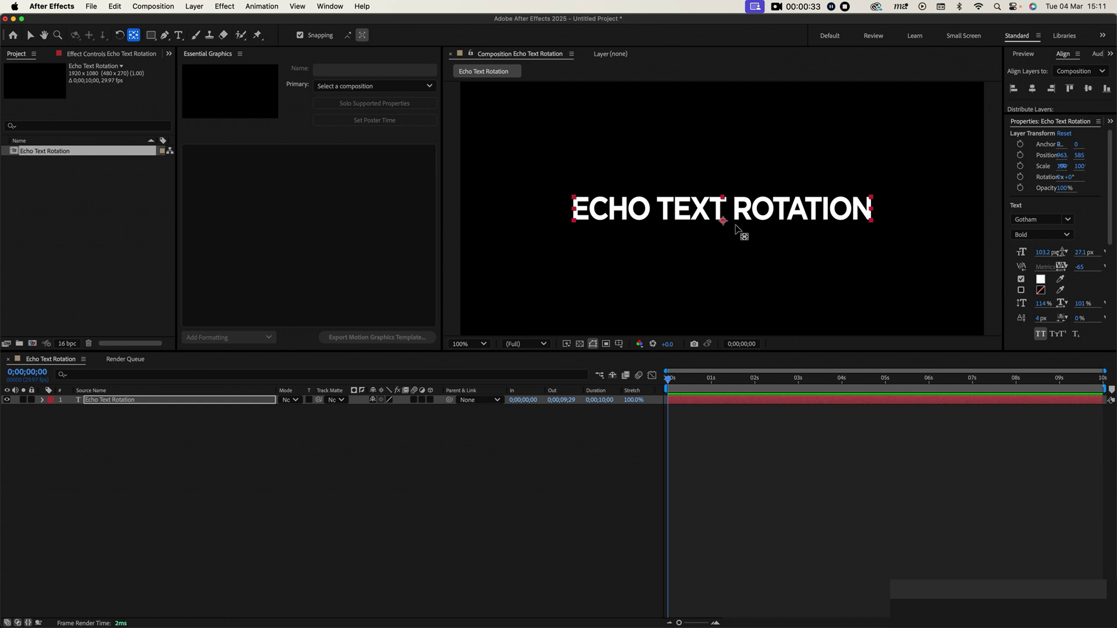
left_click_drag(724, 222, 724, 212)
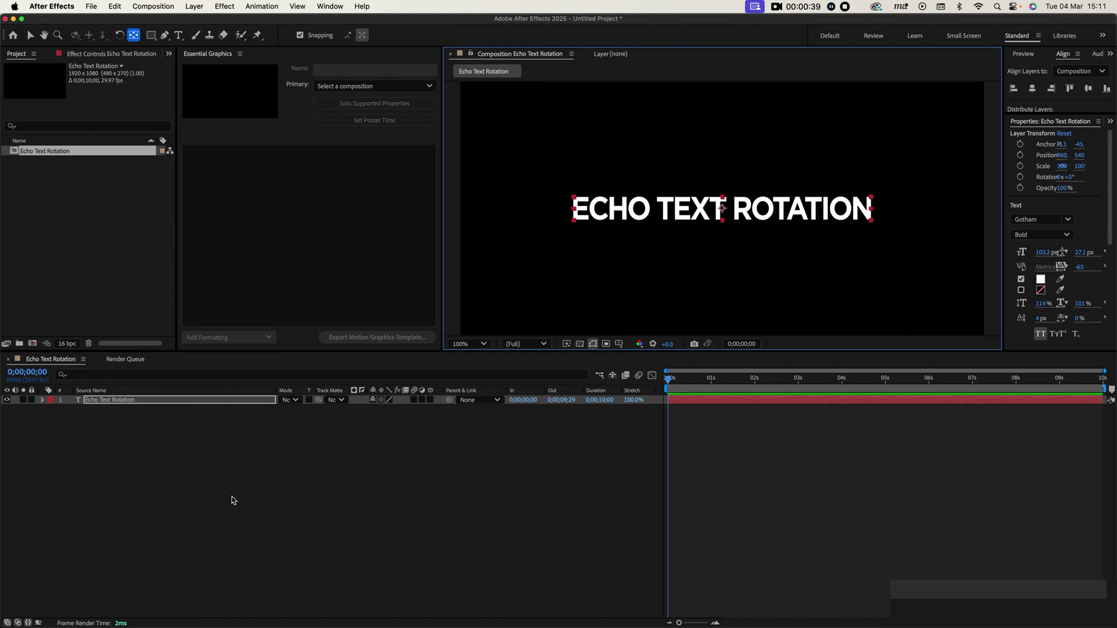
Step: Add a Tracking animator to the Echo Text Rotation text layer
left_click(42, 401)
left_click(438, 410)
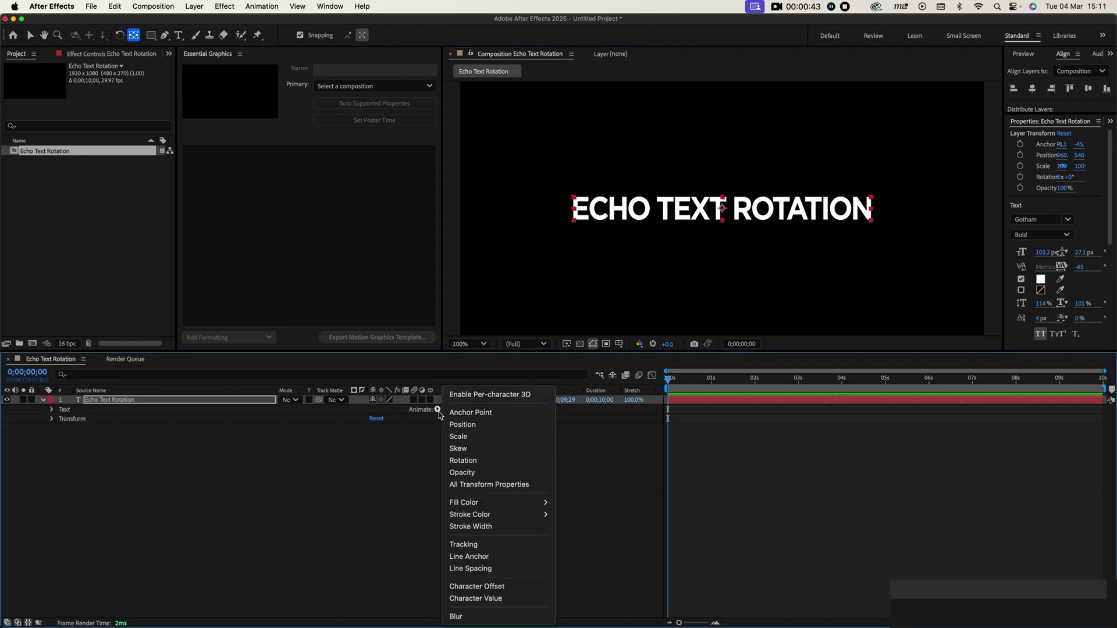
left_click(480, 546)
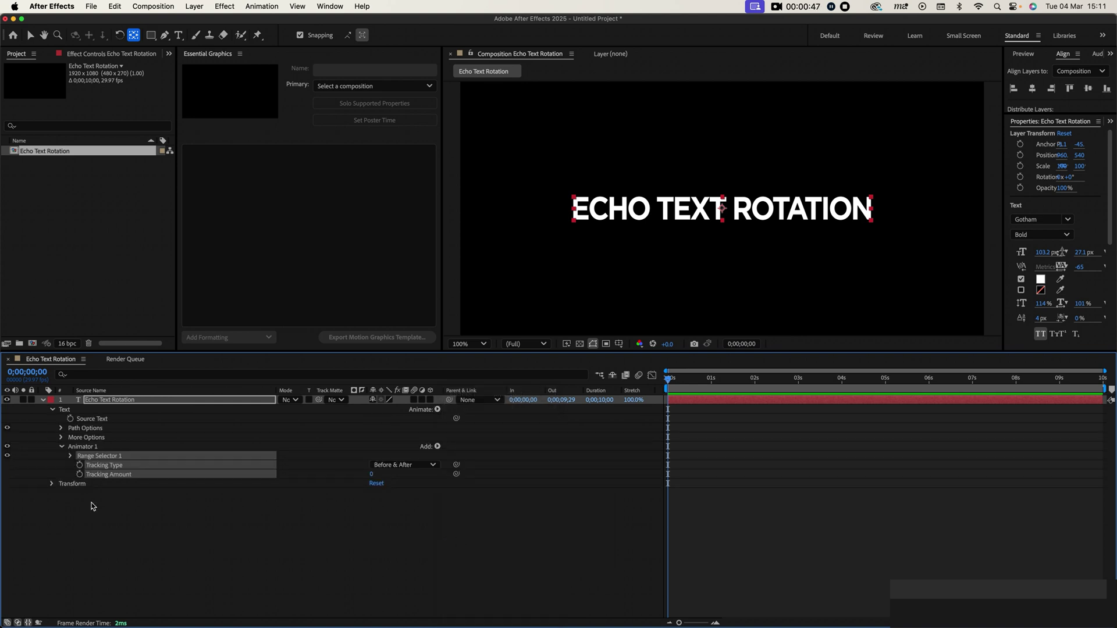
left_click(106, 512)
Step: Keyframe the text's Tracking Amount from -65 at frame 0 to 10 at frame 10
left_click(79, 474)
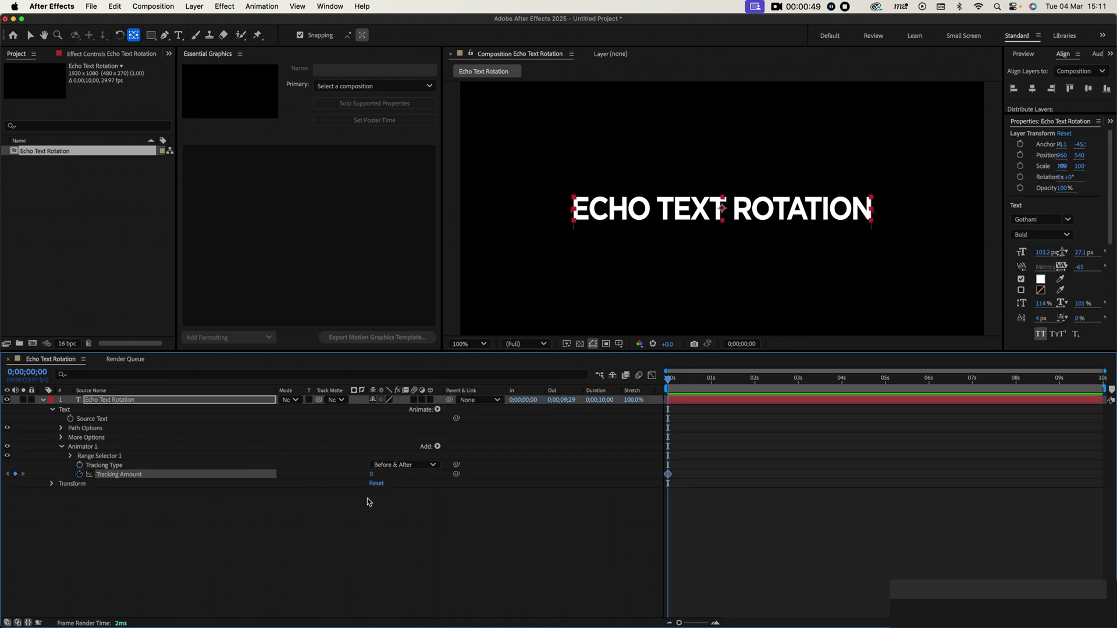
left_click(372, 476)
key("BackSpace")
left_click(432, 556)
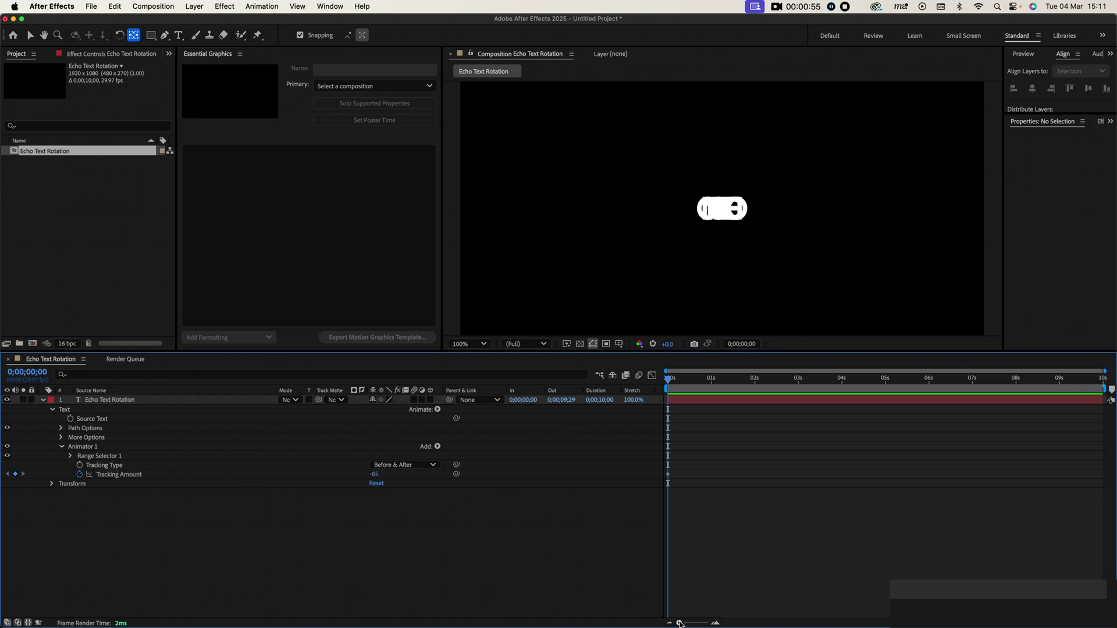
left_click_drag(680, 624, 695, 623)
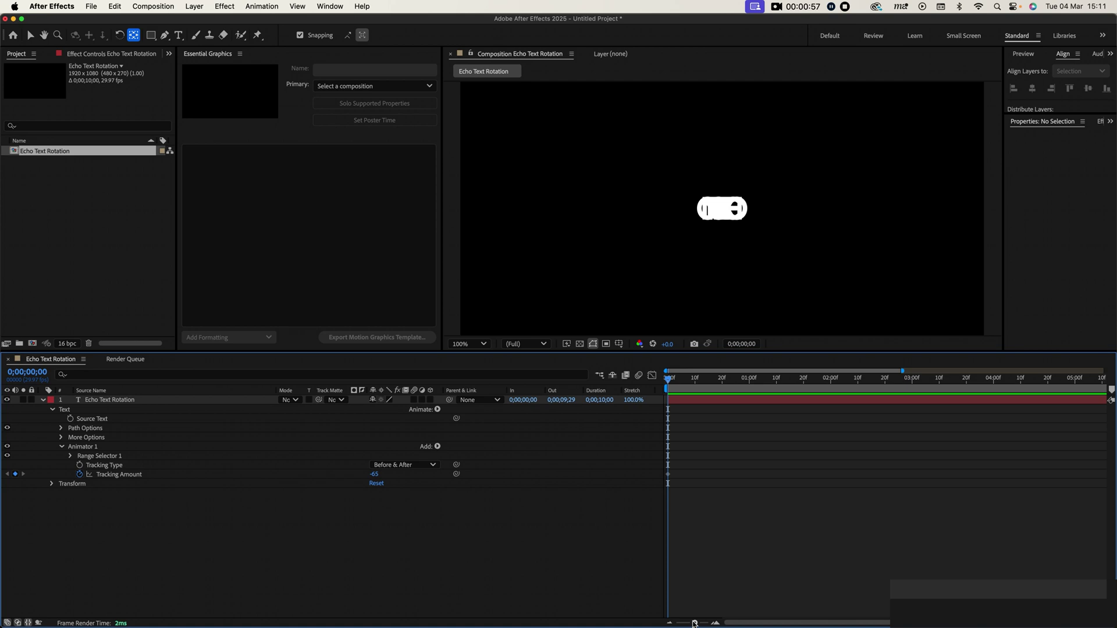
left_click(698, 385)
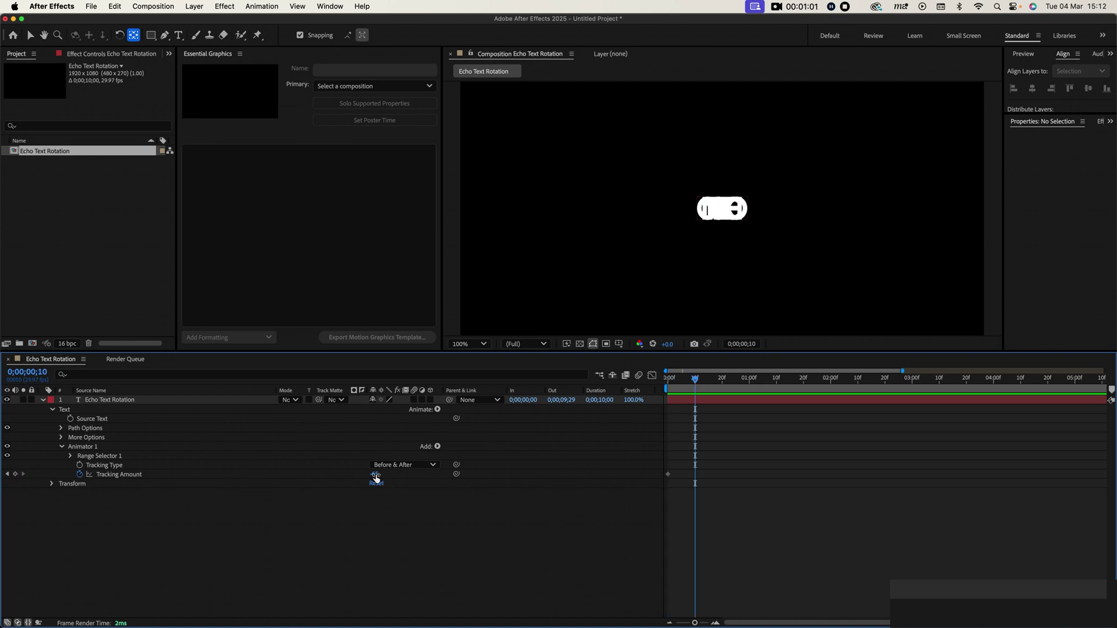
type("10")
key("Return")
Step: Apply Easy Ease to both Tracking Amount keyframes
left_click_drag(725, 464, 660, 507)
right_click(698, 480)
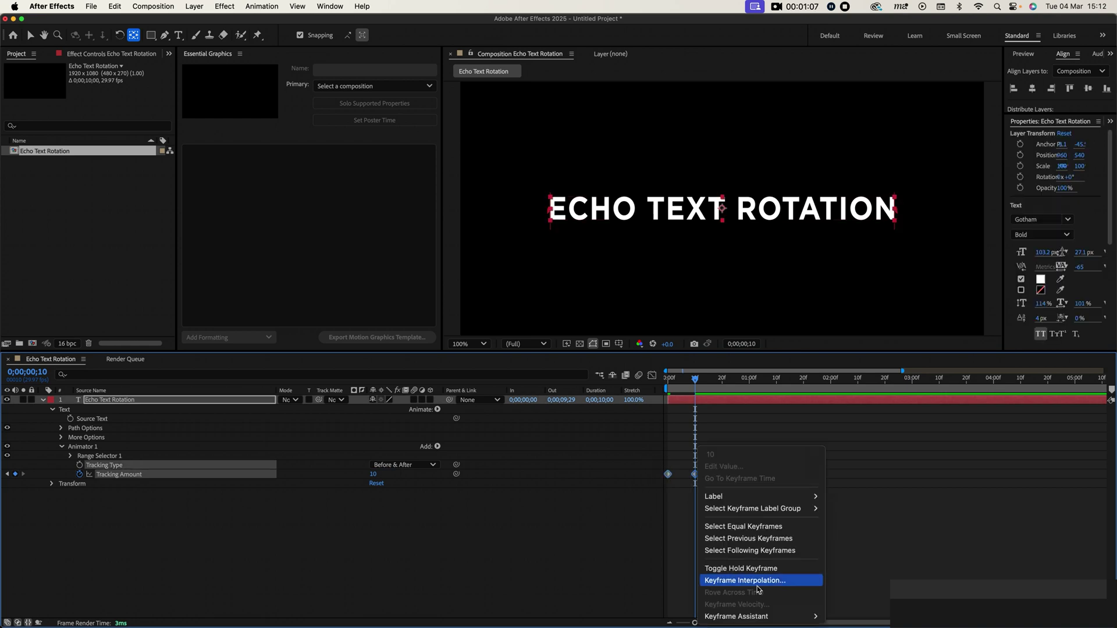
mouse_move(774, 616)
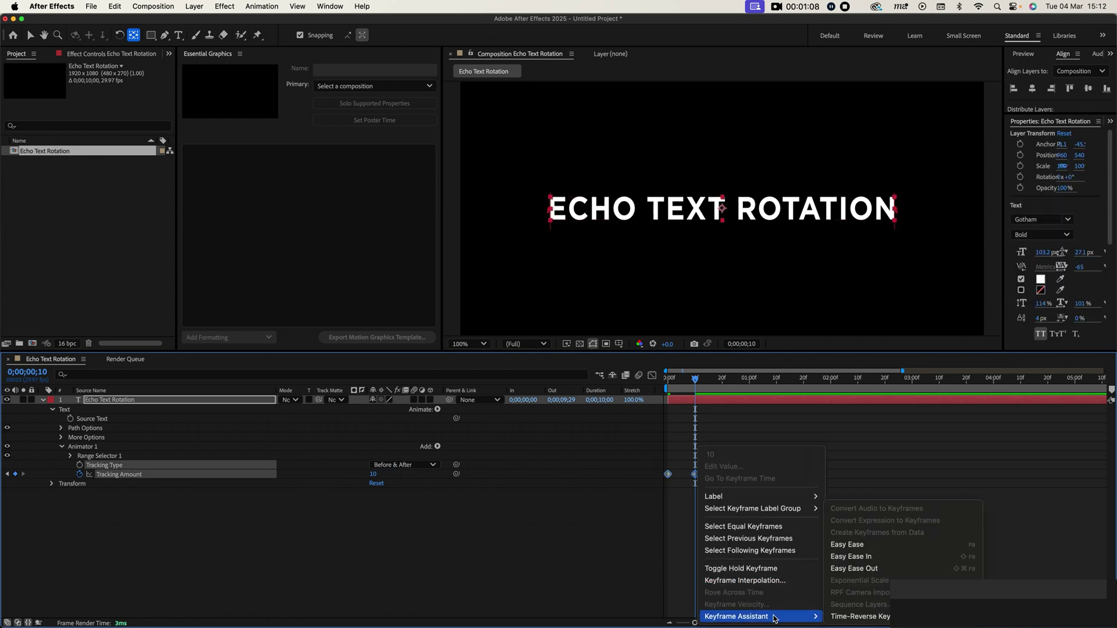
left_click(860, 546)
Step: Reshape the tracking speed curve in the Graph Editor by extending the last keyframe's influence so the speed peaks early and slows gradually
left_click(652, 375)
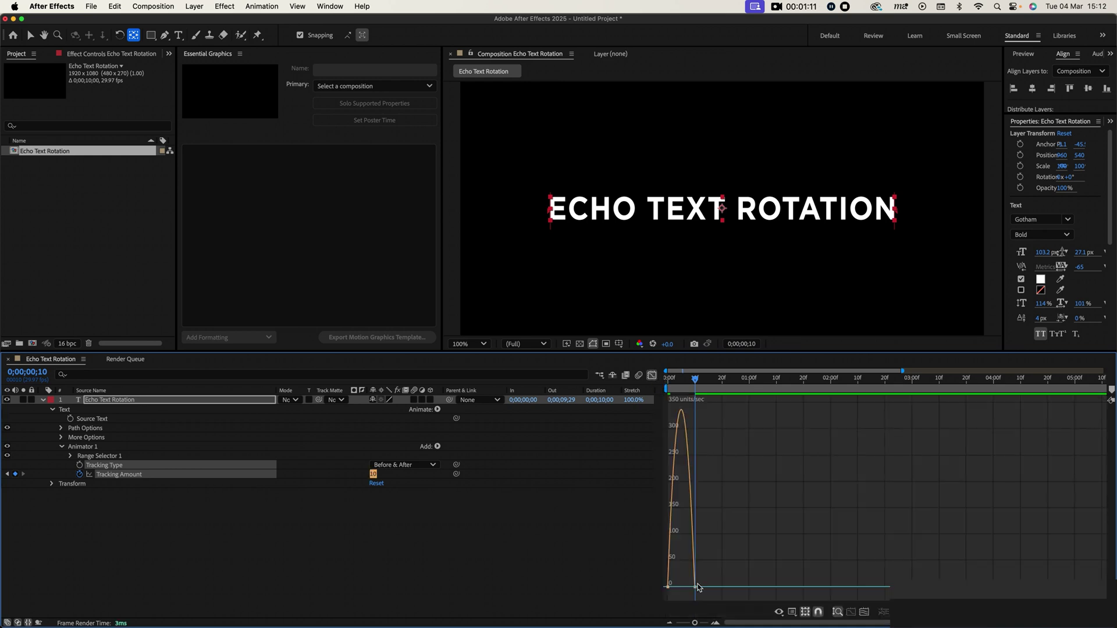
left_click_drag(717, 577, 643, 597)
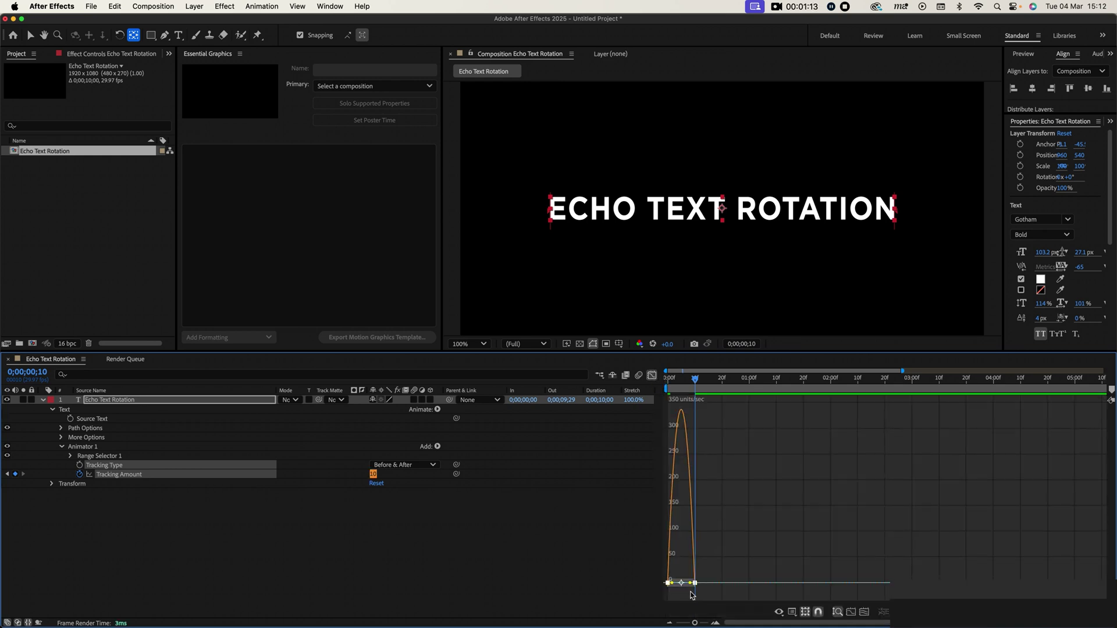
left_click_drag(694, 624, 707, 624)
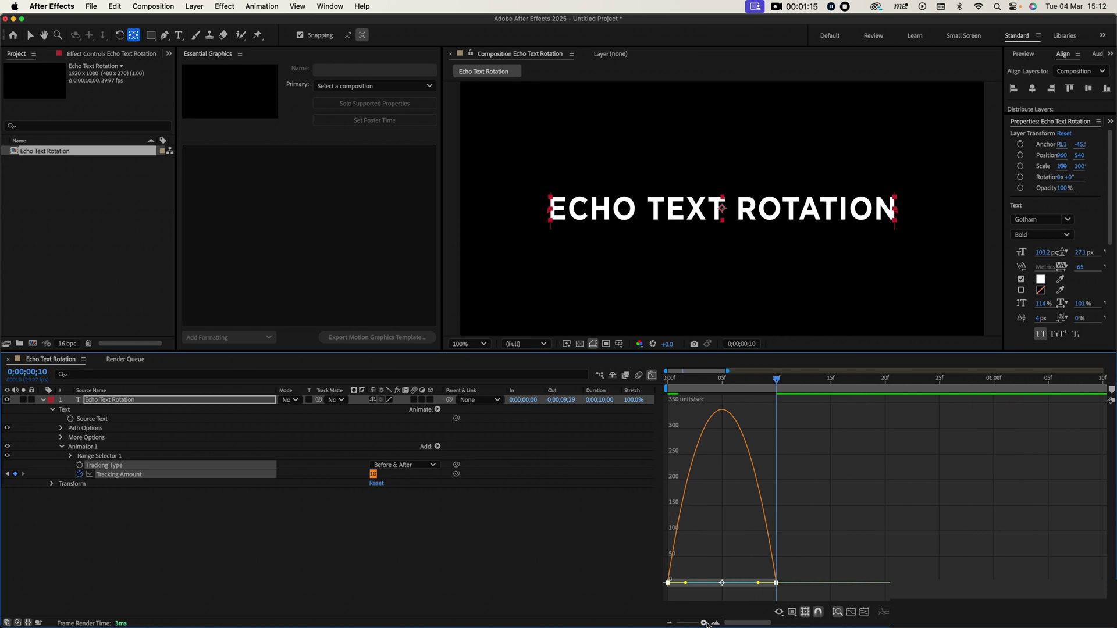
left_click_drag(758, 583, 703, 589)
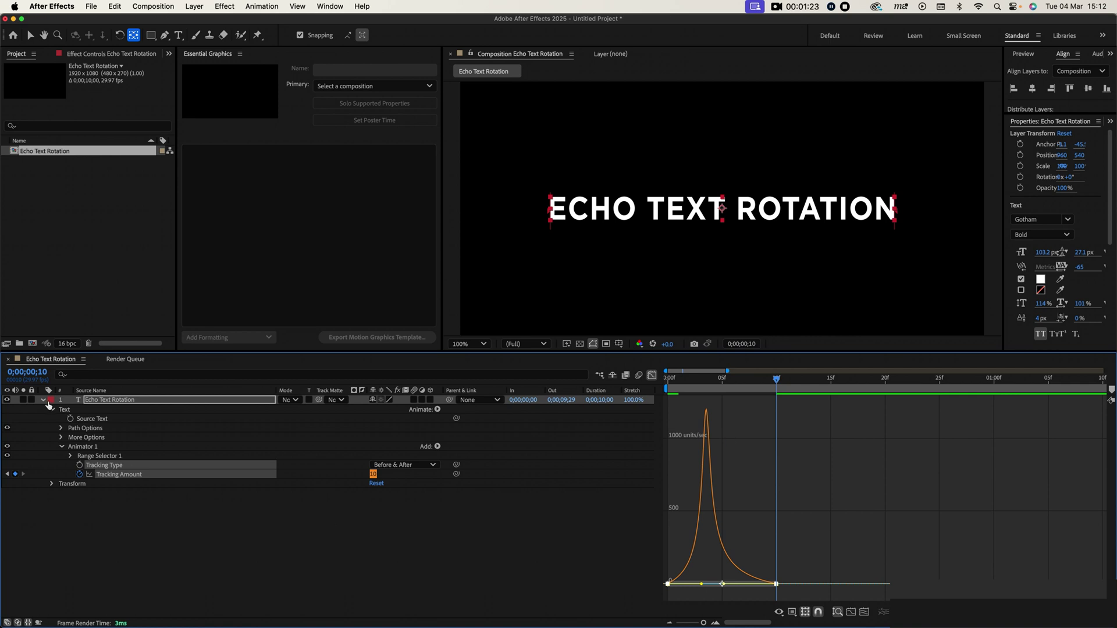
left_click(652, 375)
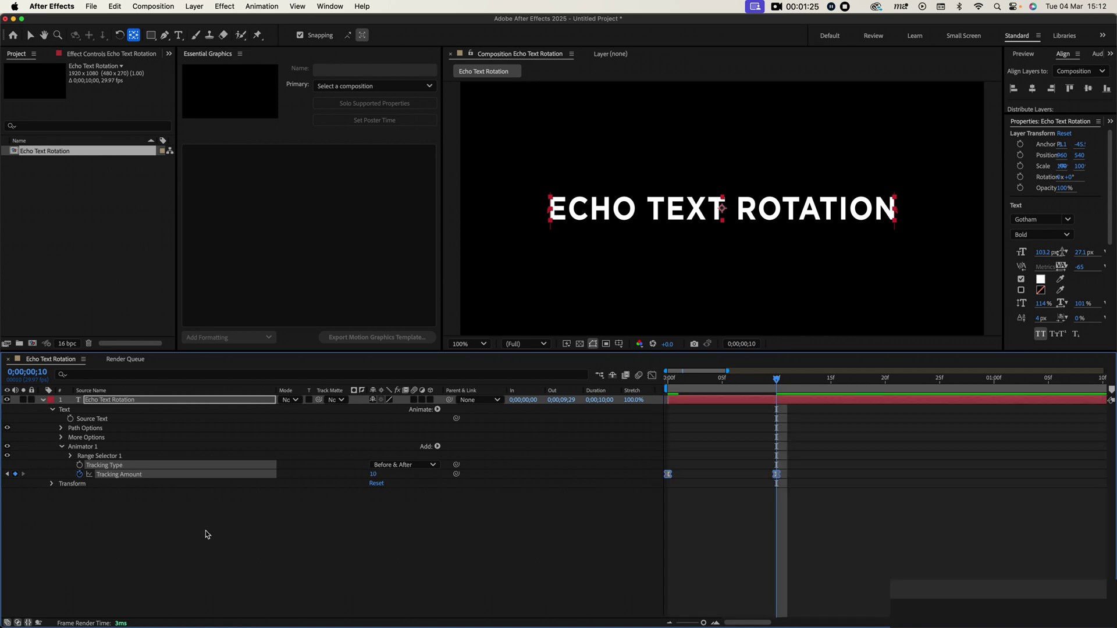
Step: Keyframe the text layer's opacity from 0% at frame 0 to 100% at frame 10, and preview the animation
left_click(44, 401)
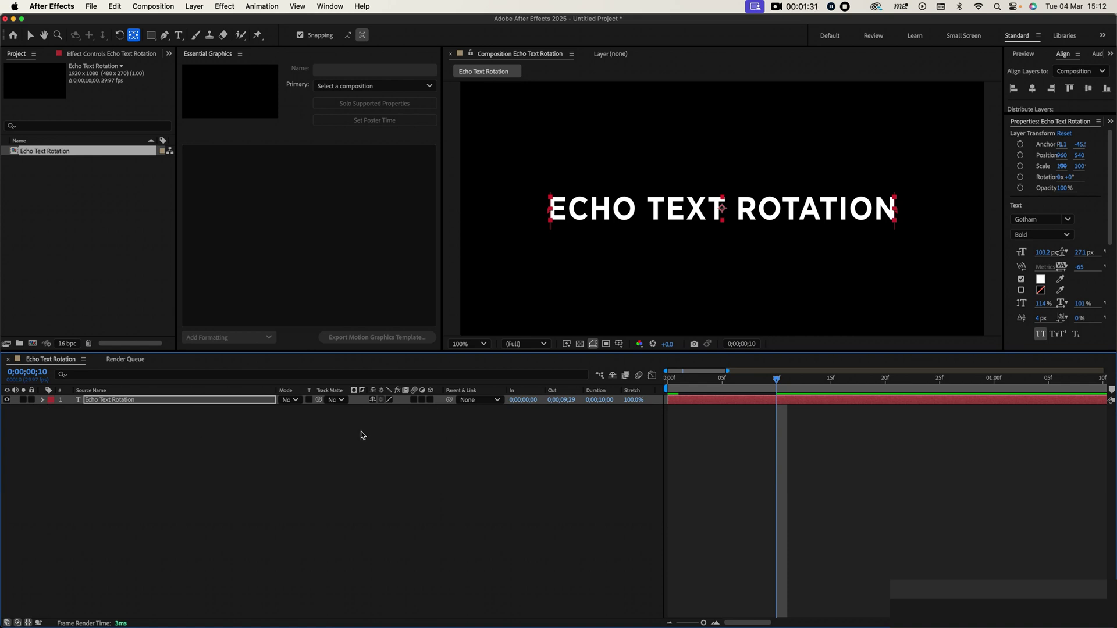
key("t")
left_click(70, 411)
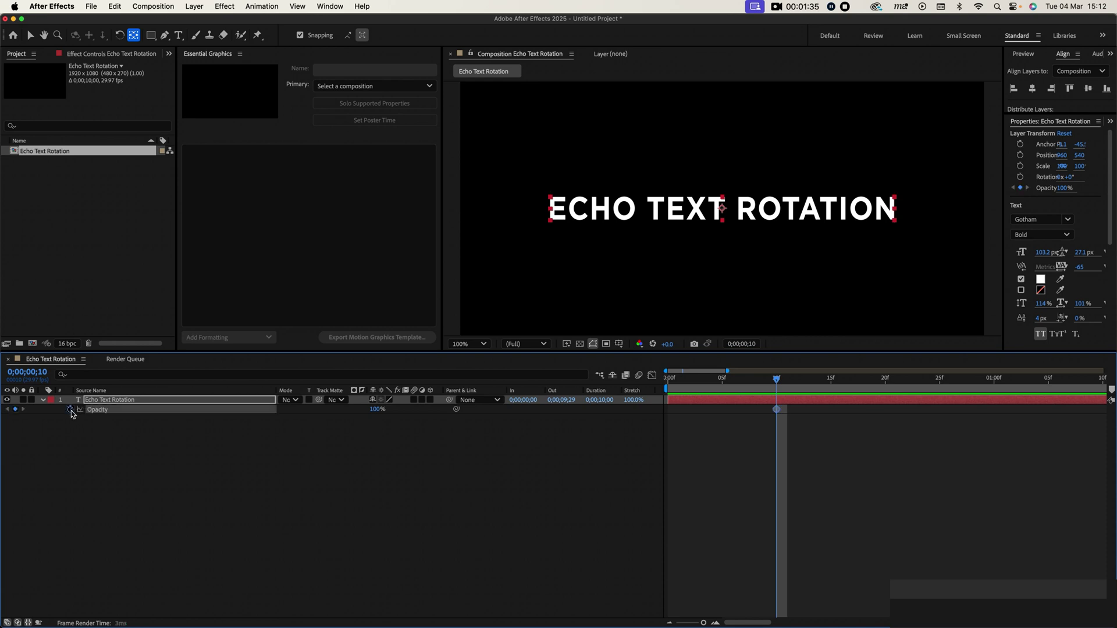
left_click(678, 380)
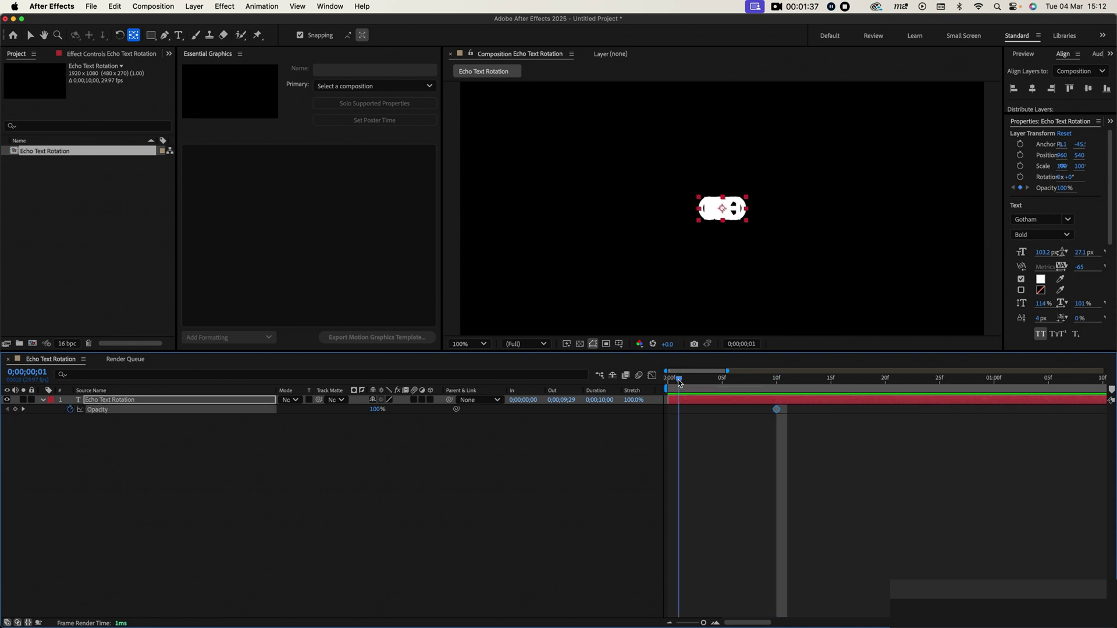
left_click_drag(679, 382, 668, 381)
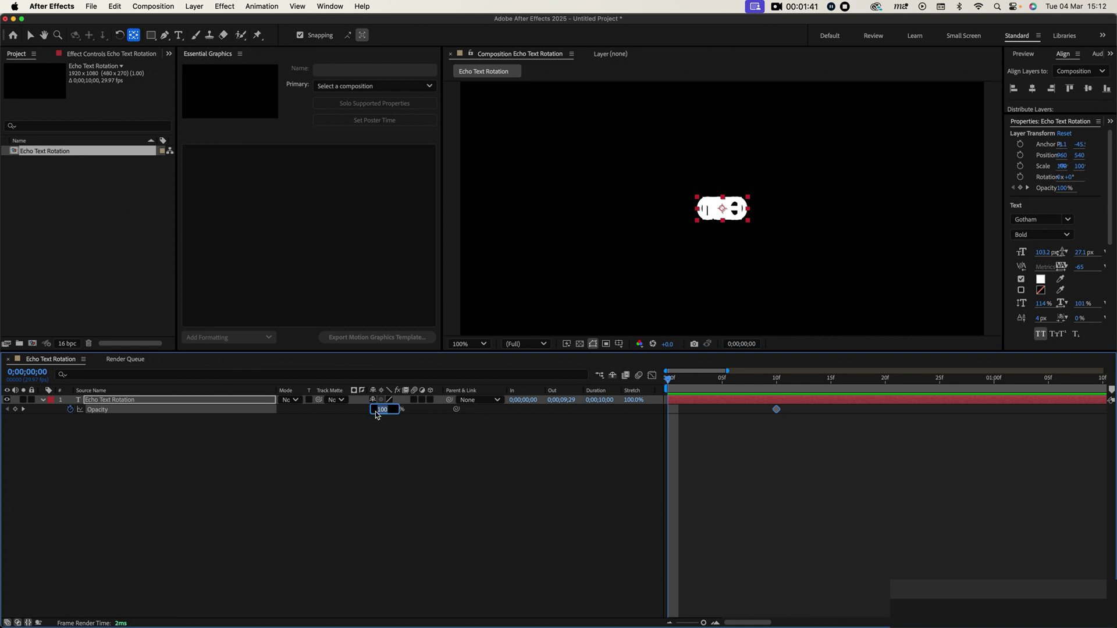
type("0")
key("Return")
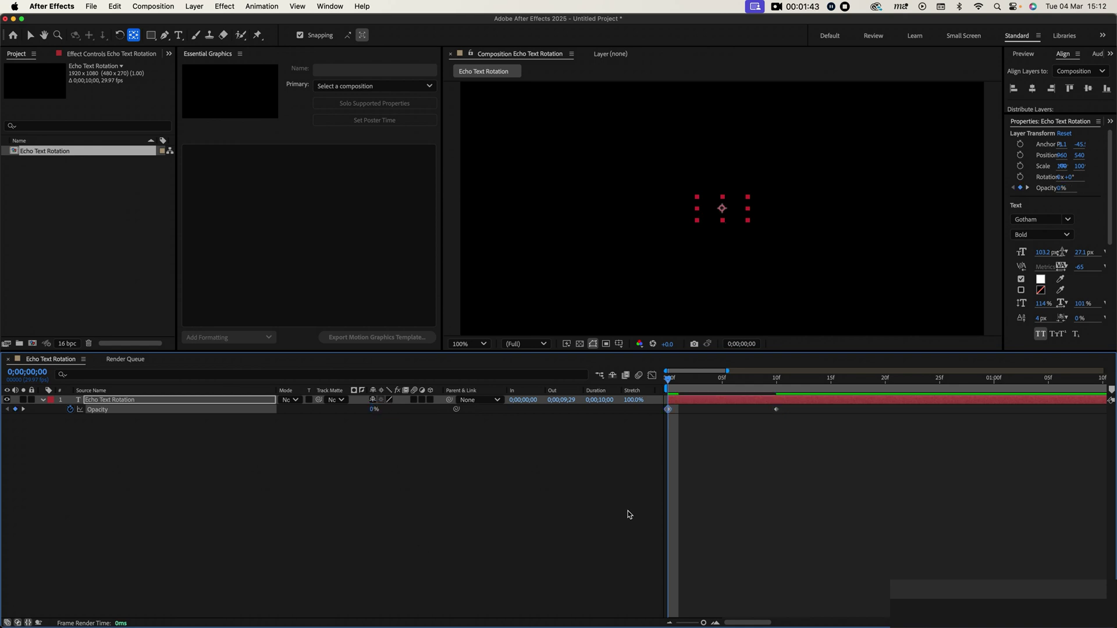
key("space")
key("space")
key("space")
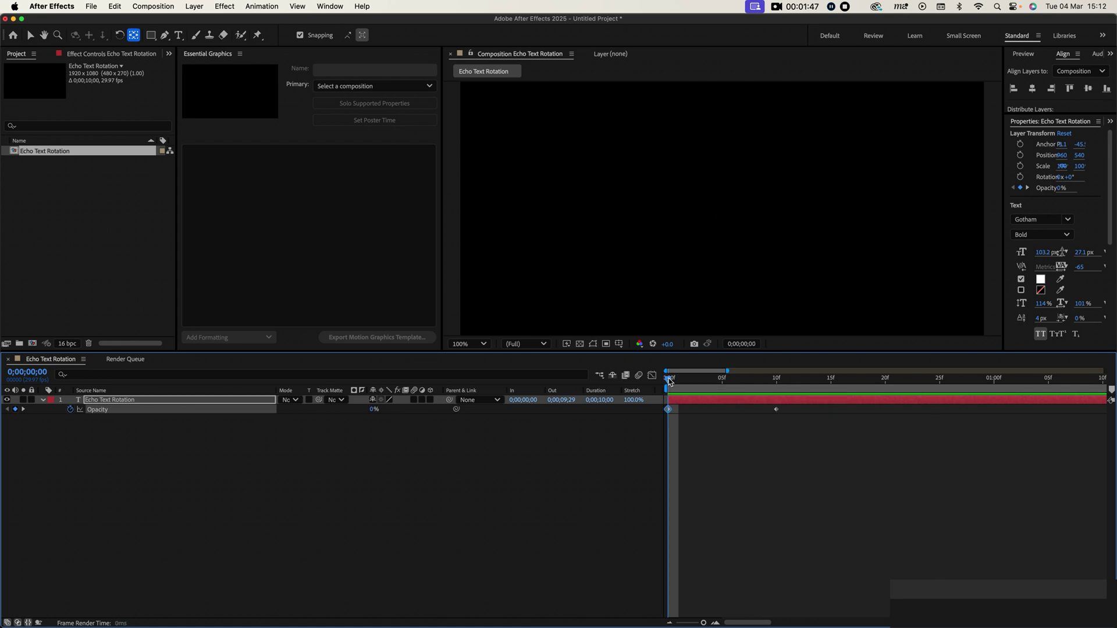
key("space")
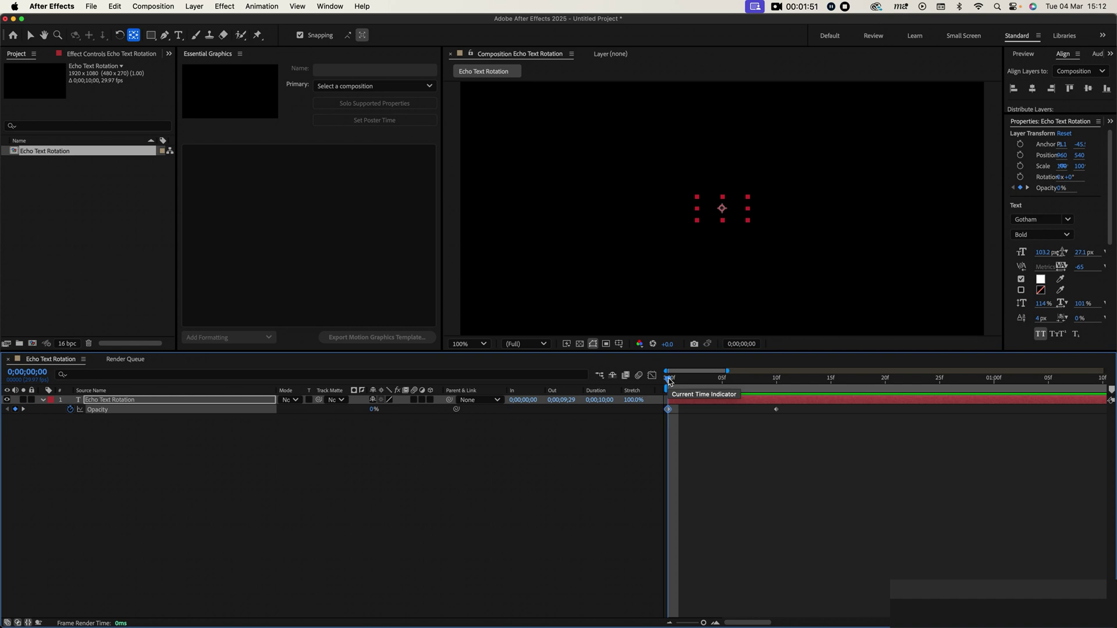
Step: Keyframe the text layer's rotation from 0 at frame 20 to one full revolution (1x) at 0;00;01;00
left_click(780, 388)
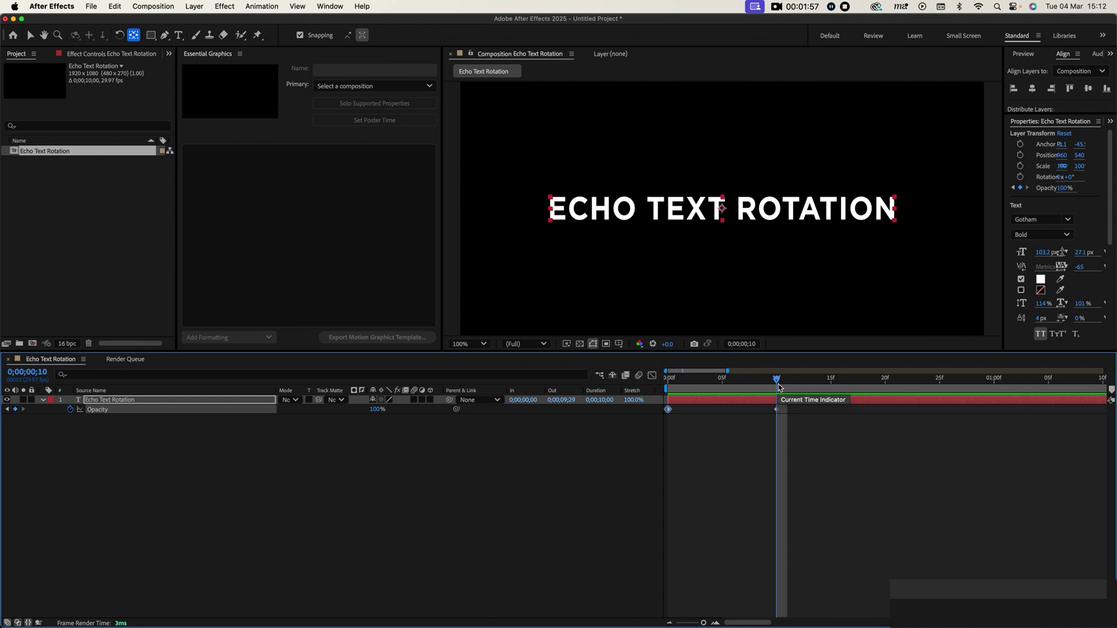
left_click(886, 385)
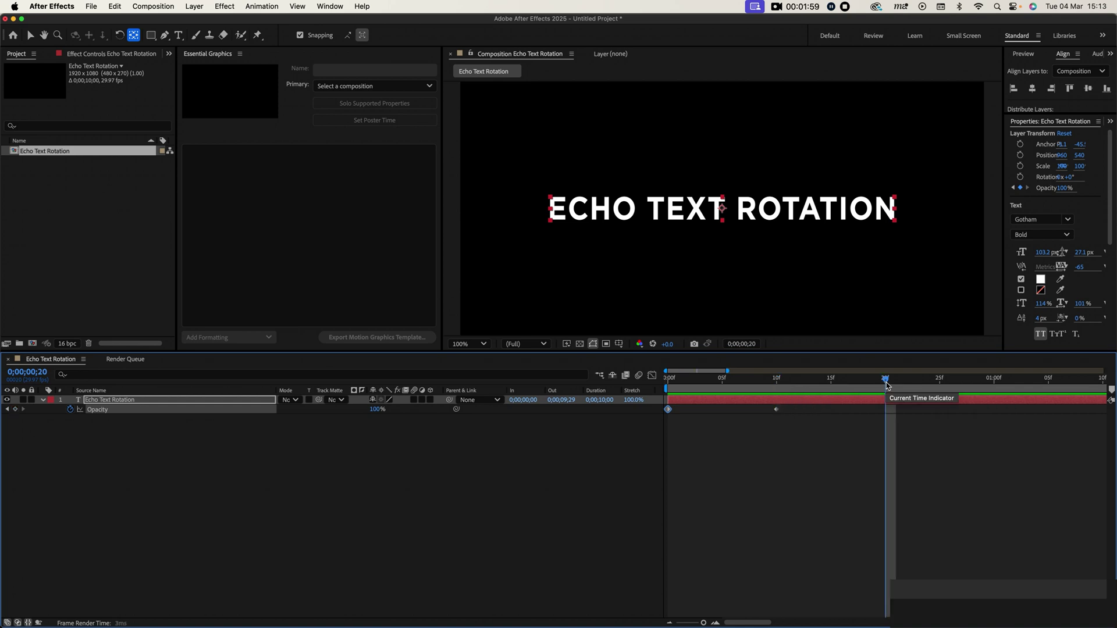
key("r")
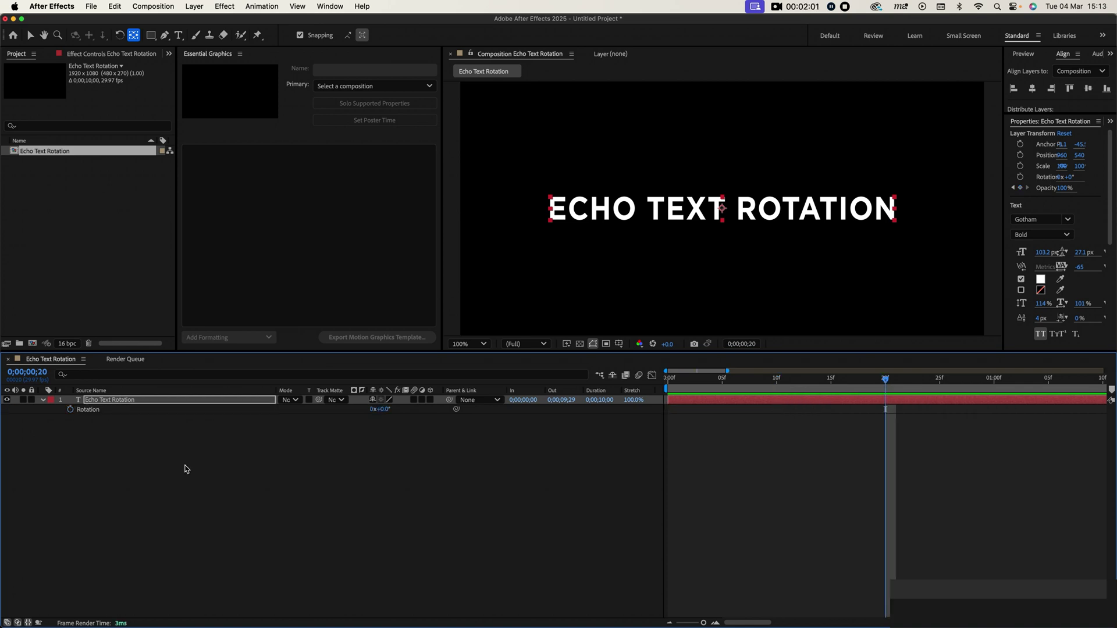
left_click(70, 410)
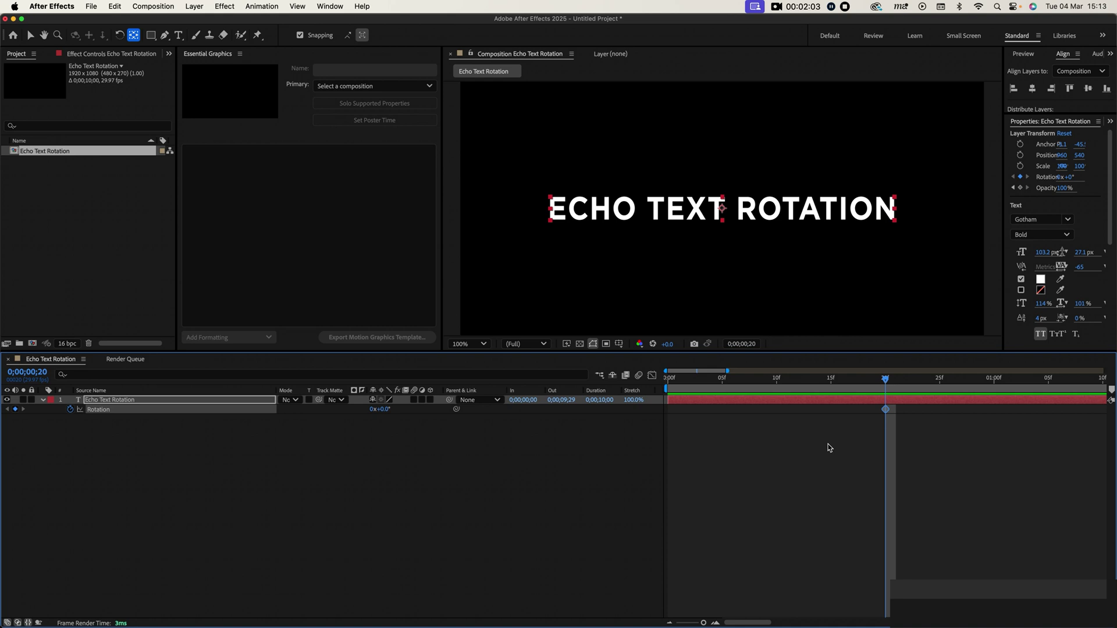
left_click(994, 384)
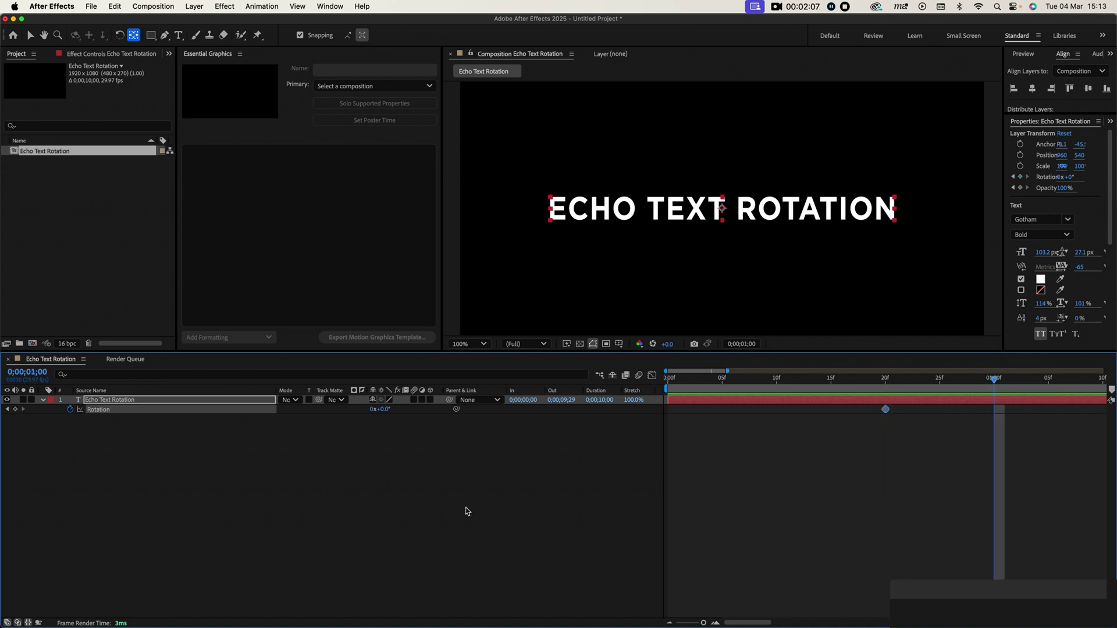
left_click(371, 410)
type("1")
left_click(425, 478)
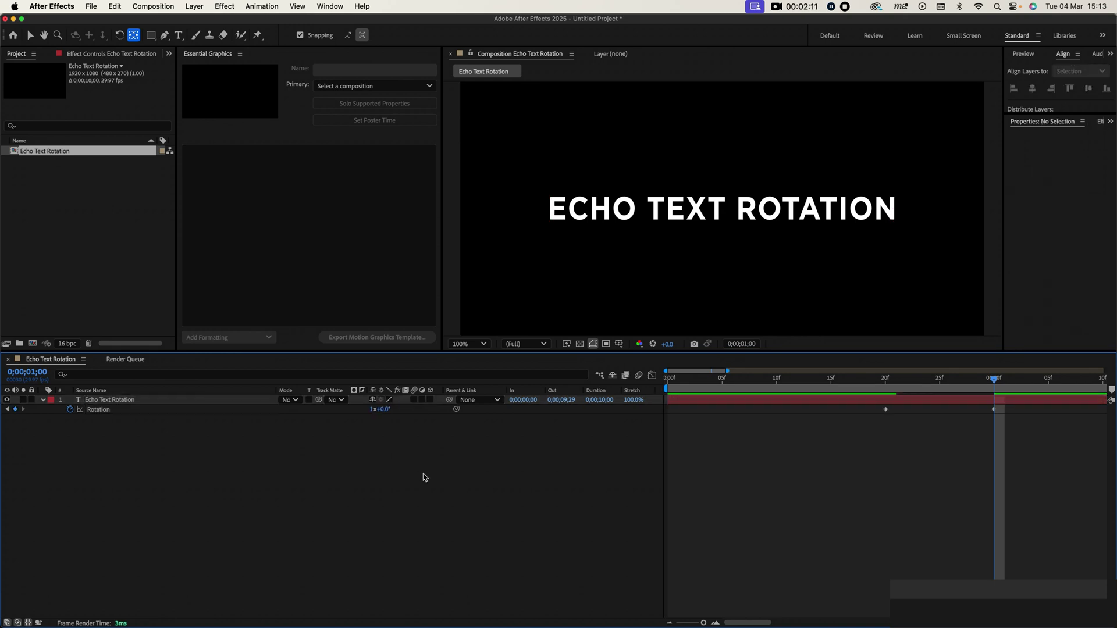
Step: Apply Easy Ease to both Rotation keyframes of the text layer
left_click_drag(1006, 411, 836, 431)
right_click(994, 410)
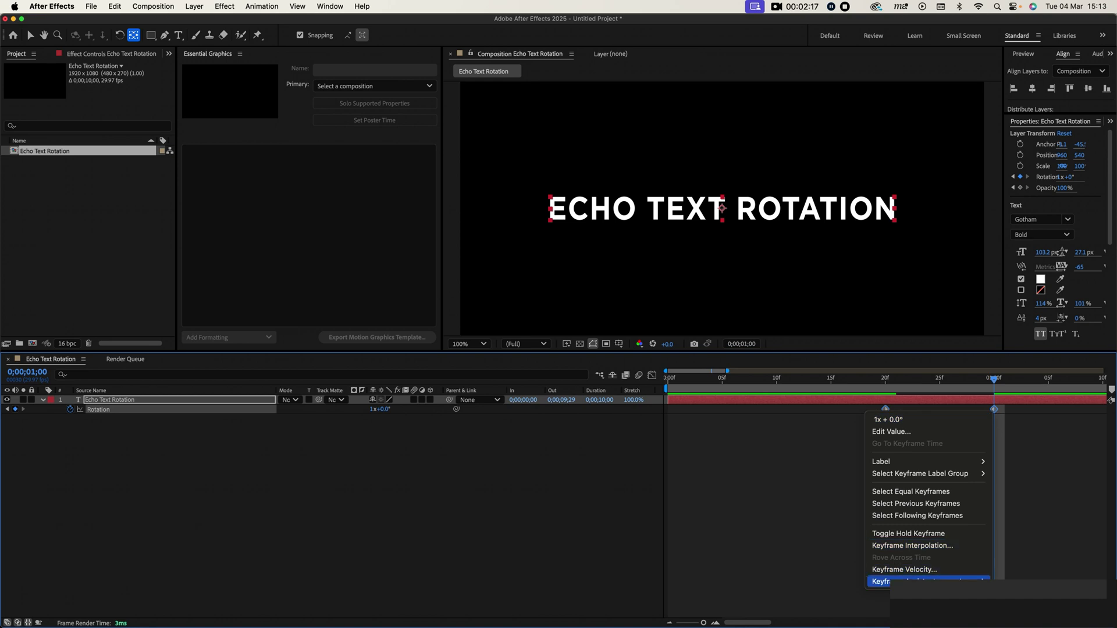
mouse_move(957, 582)
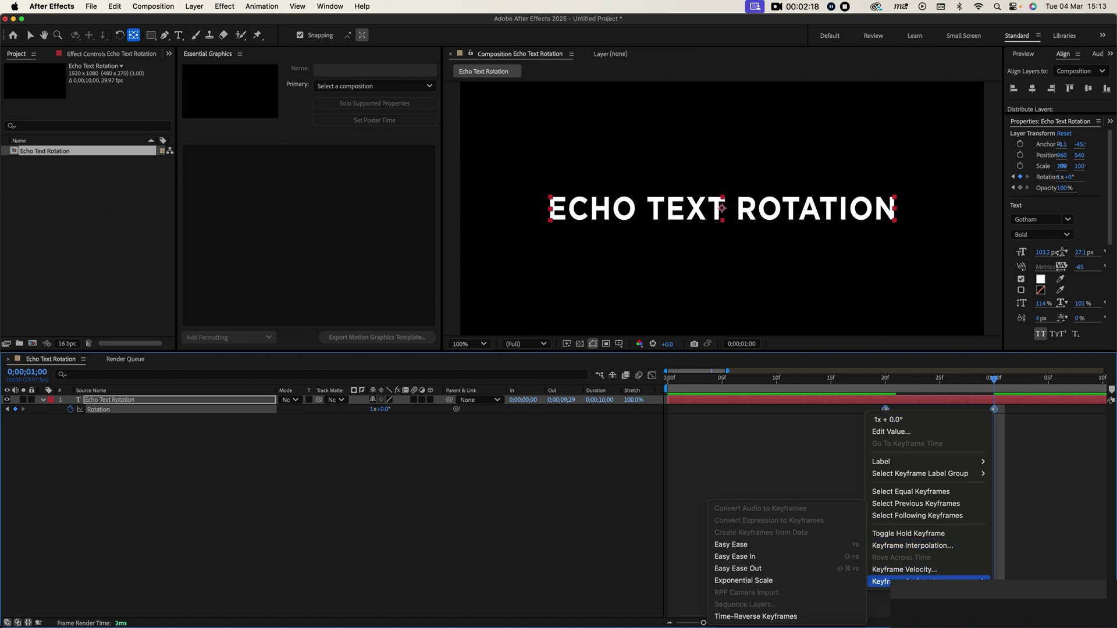
left_click(794, 548)
Step: Reshape the rotation speed curve in the Graph Editor by extending the last keyframe's influence so the speed peaks early and slows gradually
left_click(655, 376)
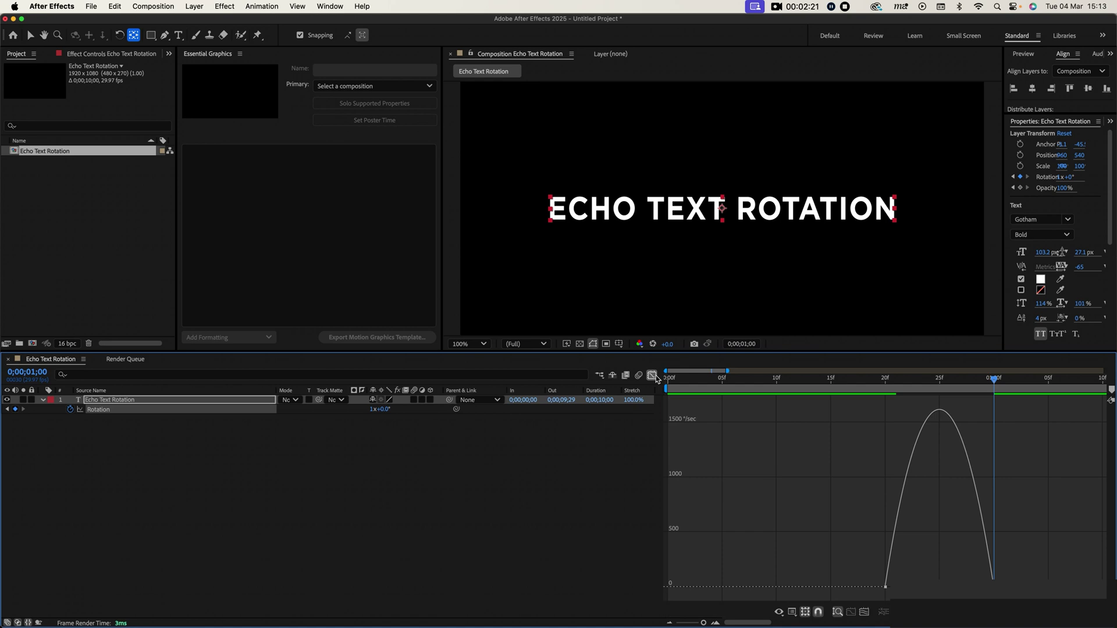
left_click_drag(1017, 569, 931, 582)
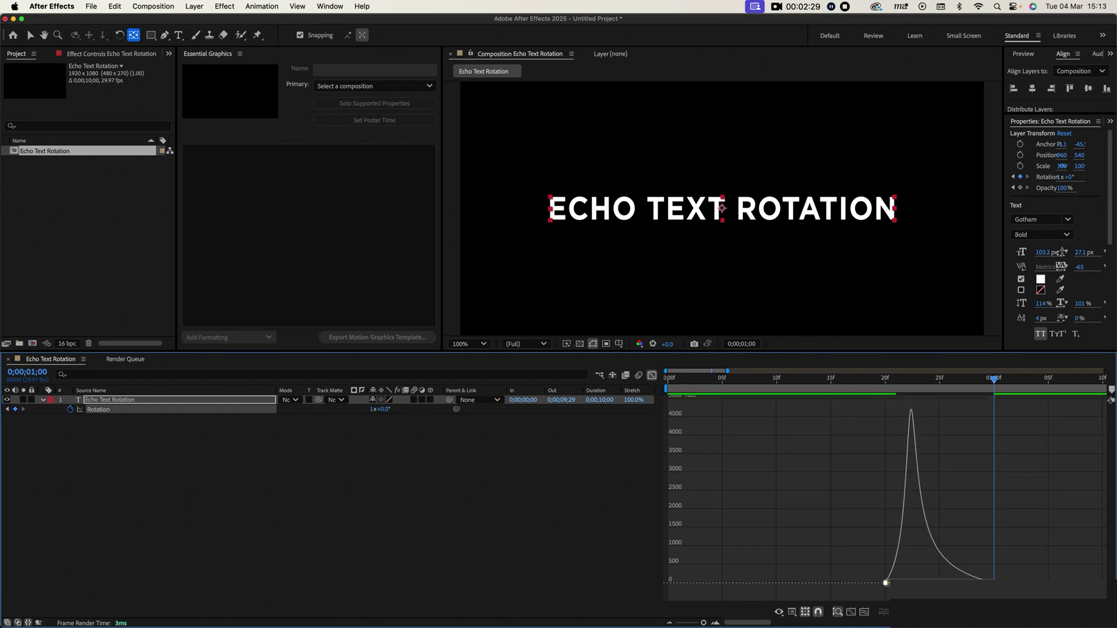
left_click(652, 376)
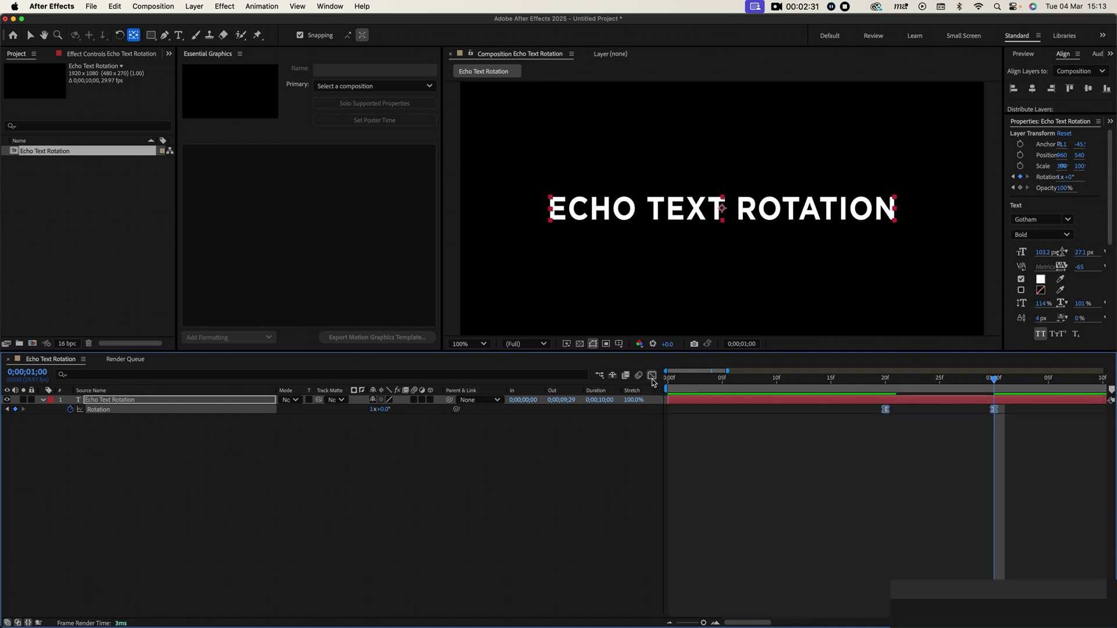
Step: Copy the text layer's Tracking Amount and Opacity keyframes and paste them starting at 0;00;01;10
scroll(1028, 503, "right", 3)
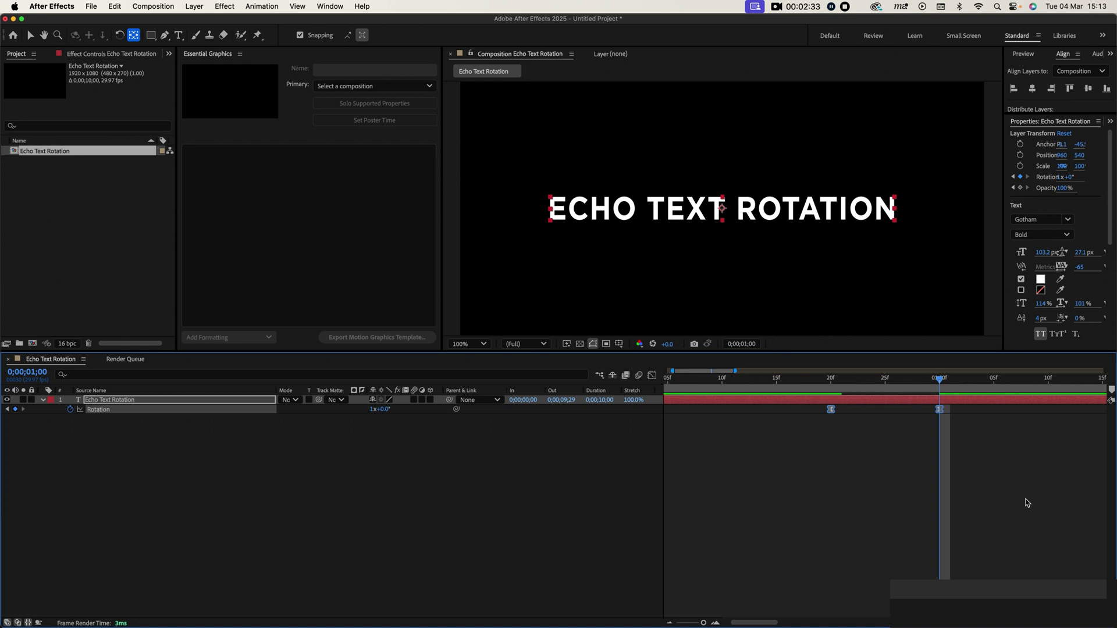
scroll(1027, 504, "right", 2)
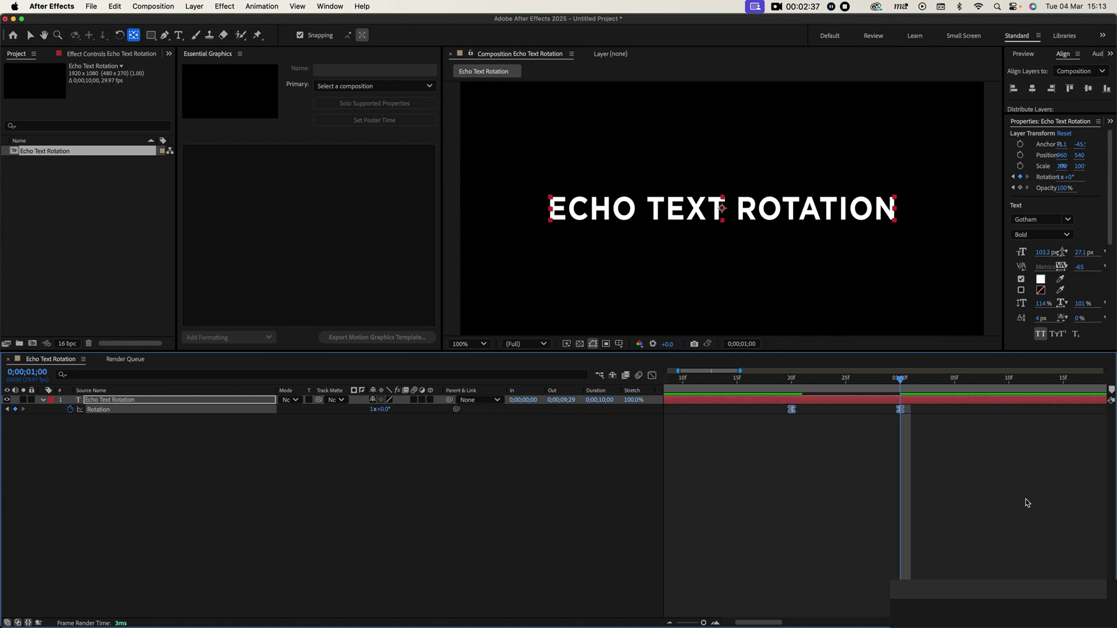
left_click(1011, 385)
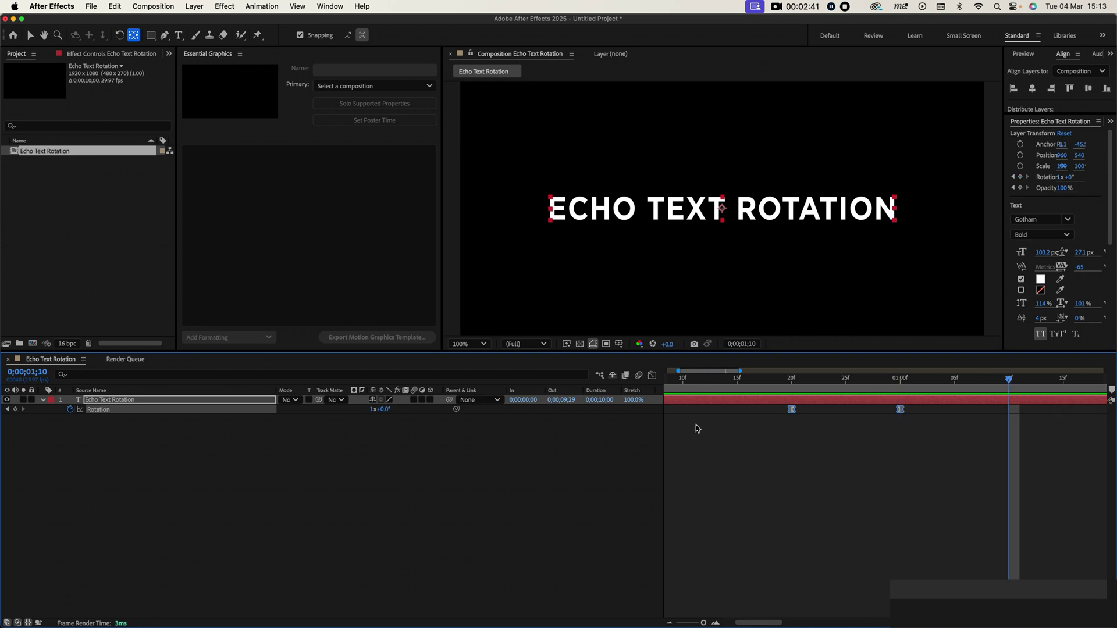
scroll(709, 473, "left", 3)
scroll(709, 473, "left", 2)
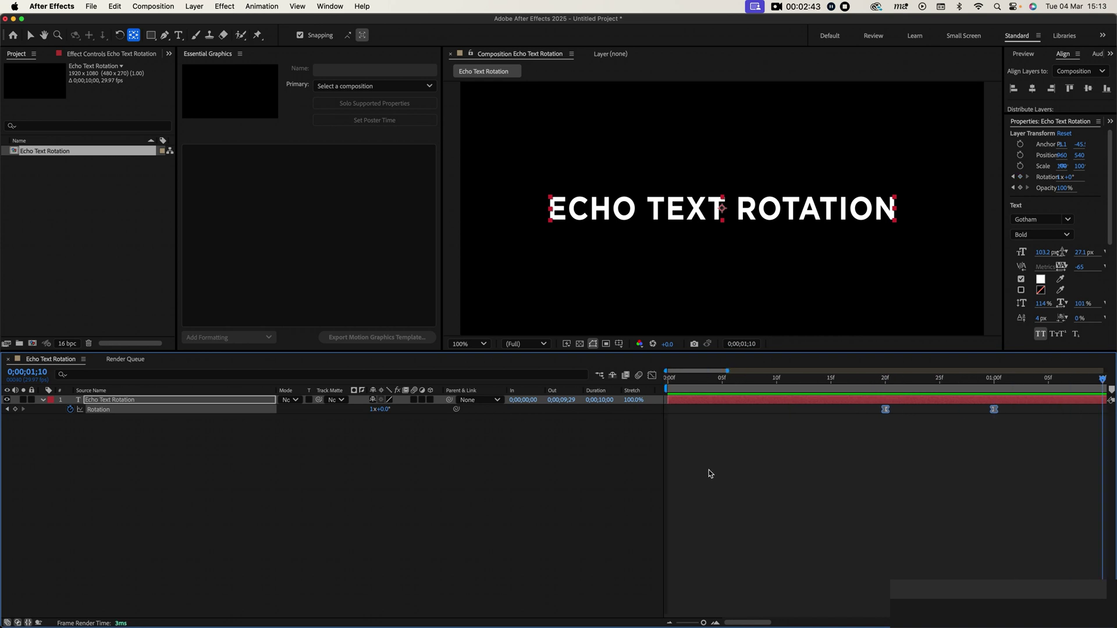
key("t")
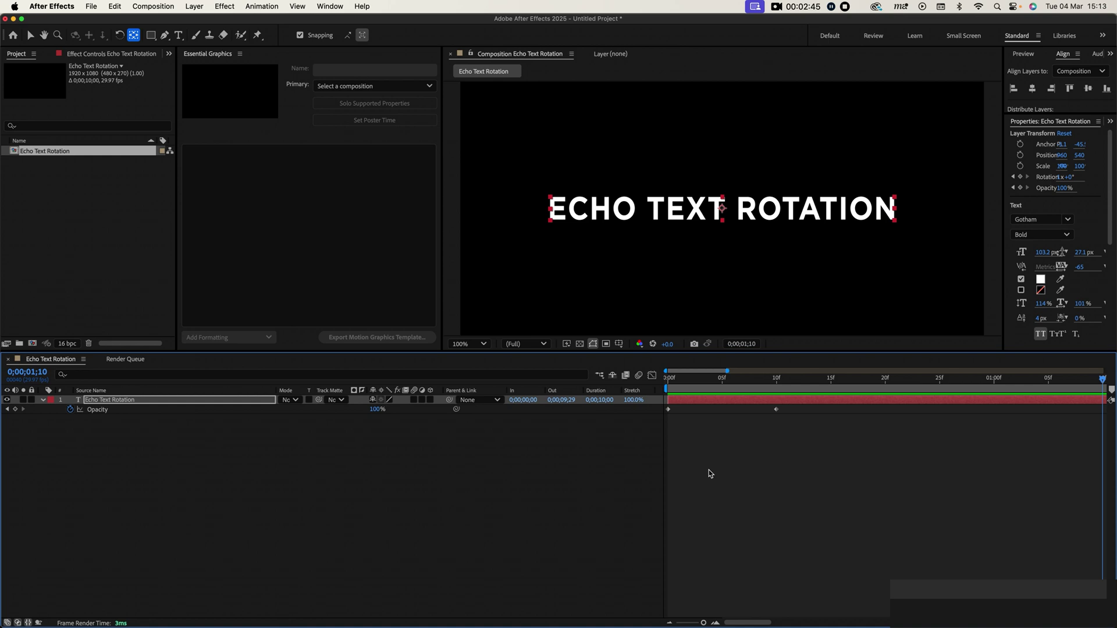
key("u")
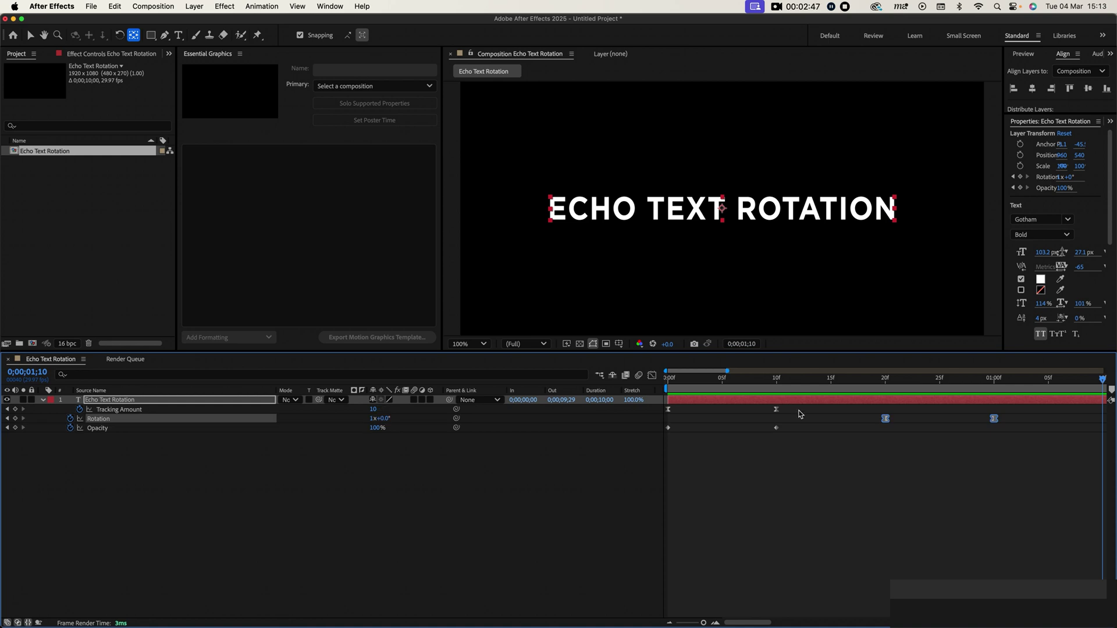
left_click_drag(799, 413, 658, 438)
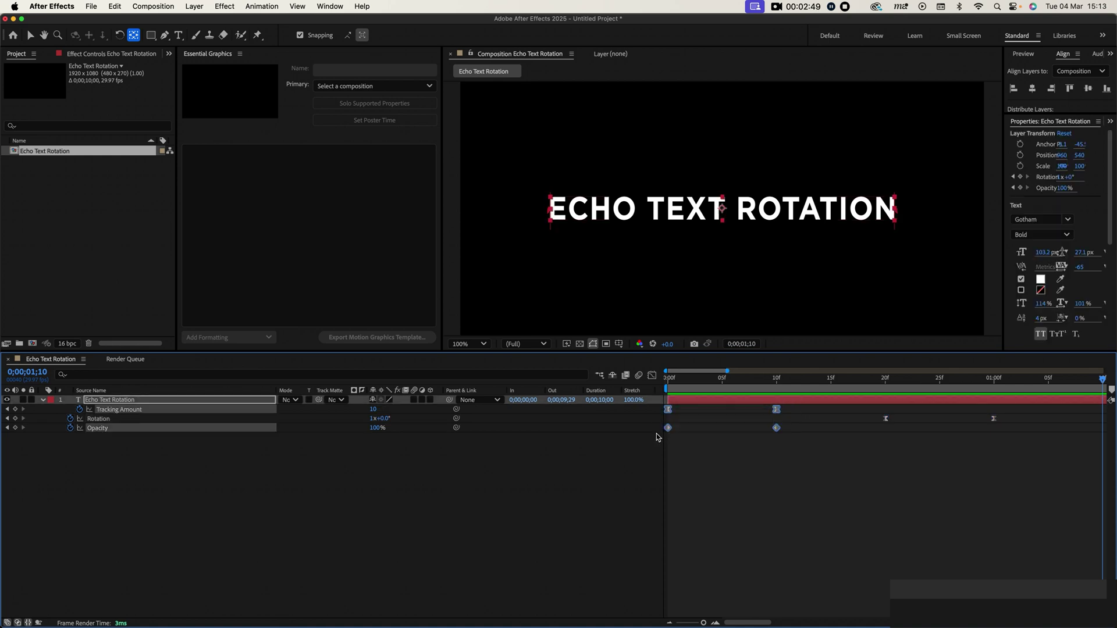
key("ctrl+c")
key("ctrl+v")
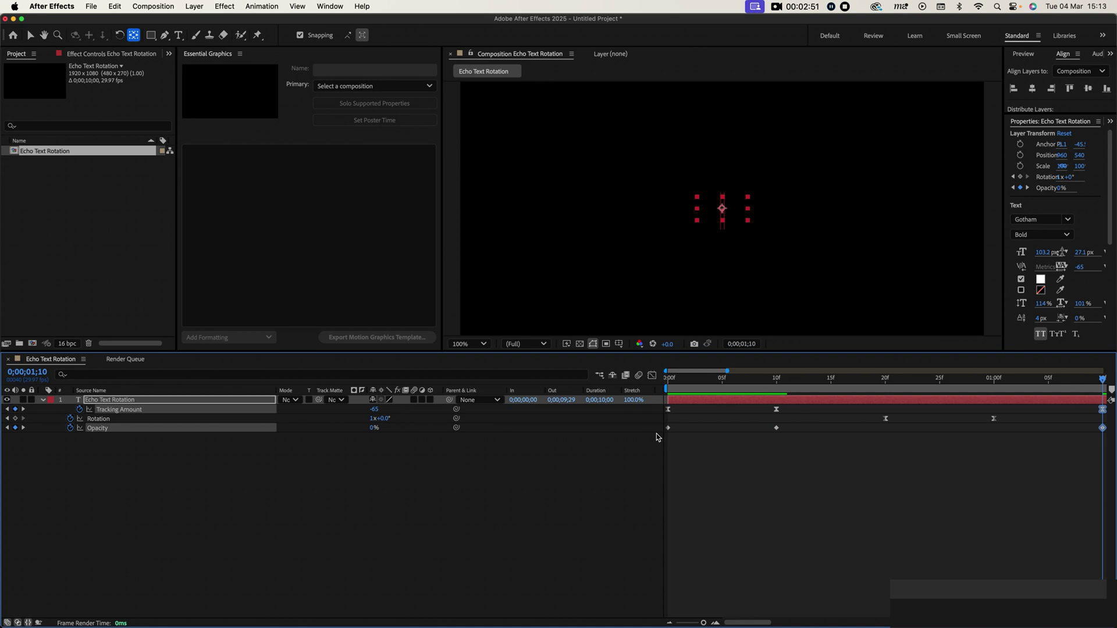
Step: Time-reverse the pasted Tracking Amount and Opacity keyframes, and preview the animation from frame 0
right_click(1102, 429)
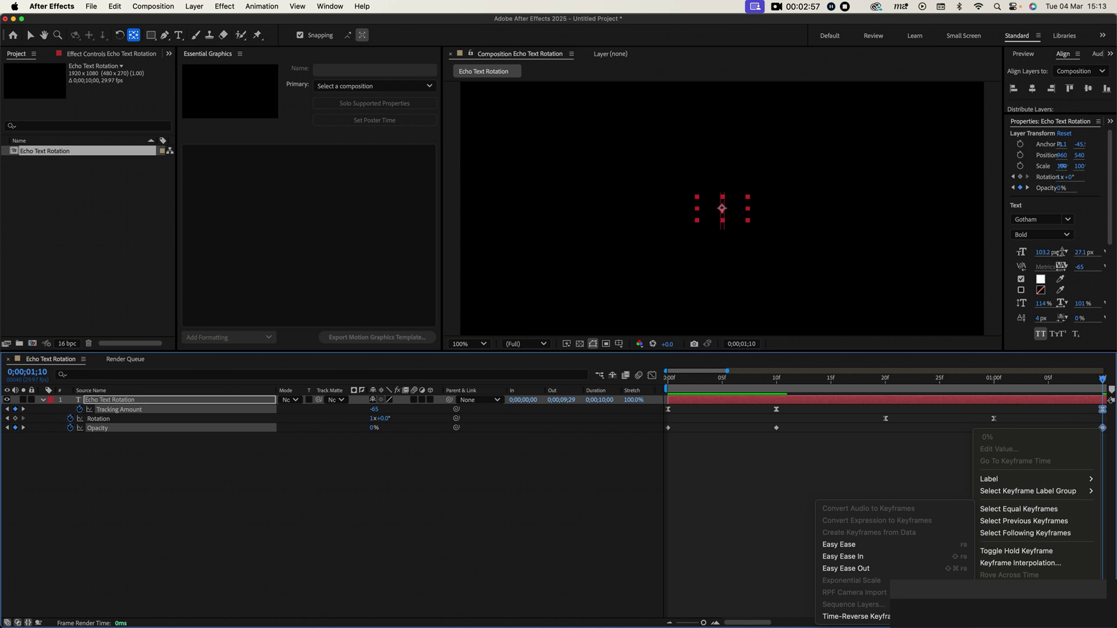
left_click(855, 616)
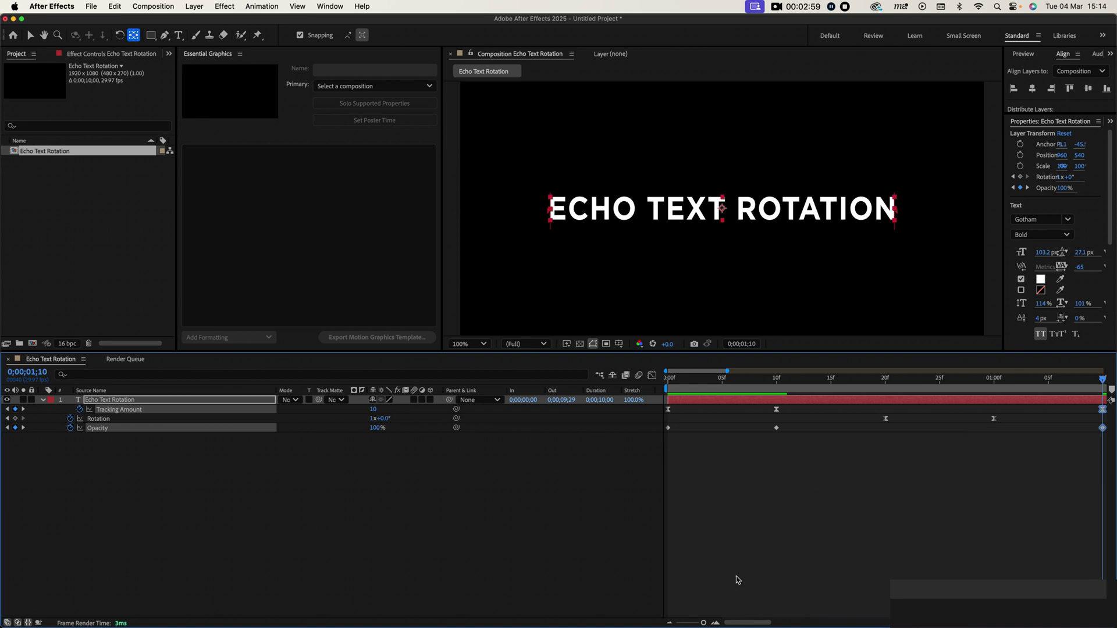
left_click_drag(679, 387, 665, 387)
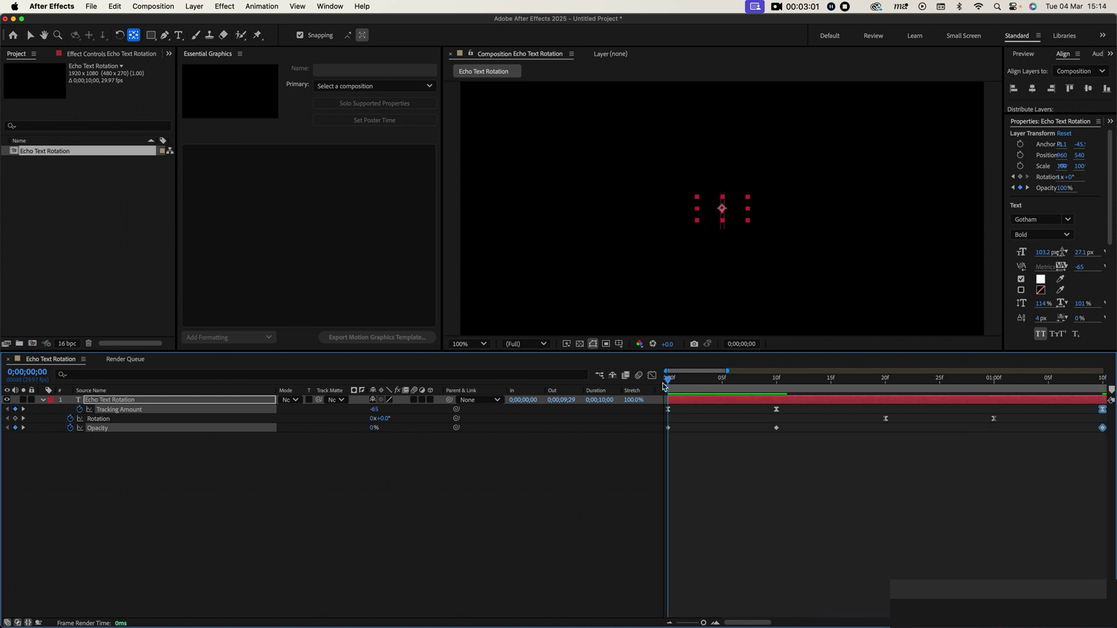
key("space")
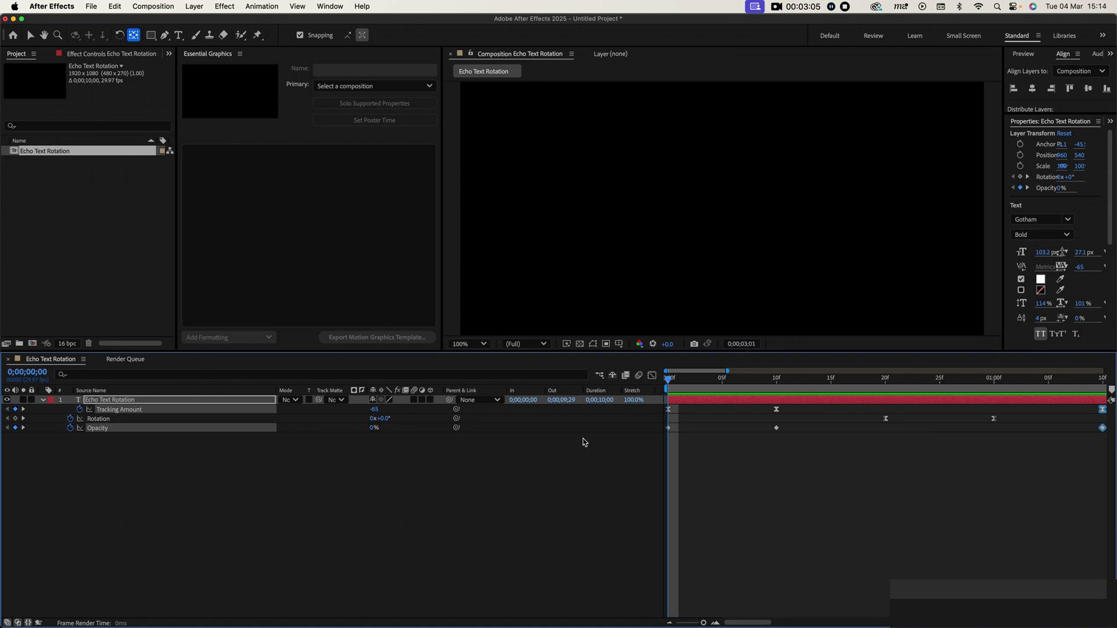
Step: Enable motion blur for the text layer and preview the whole animation
left_click(414, 400)
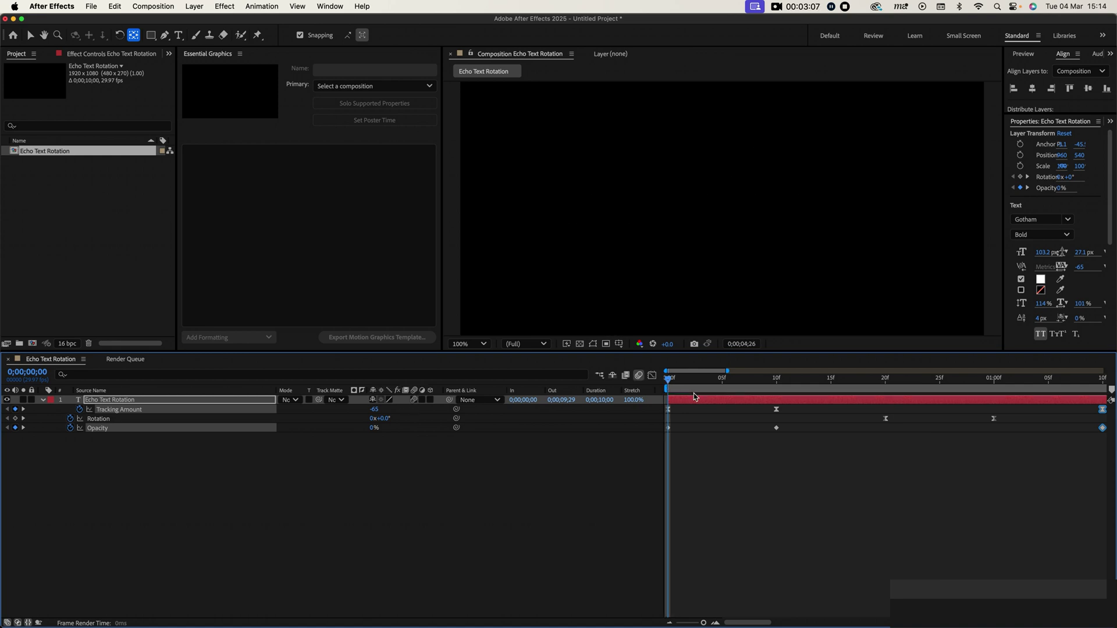
key("space")
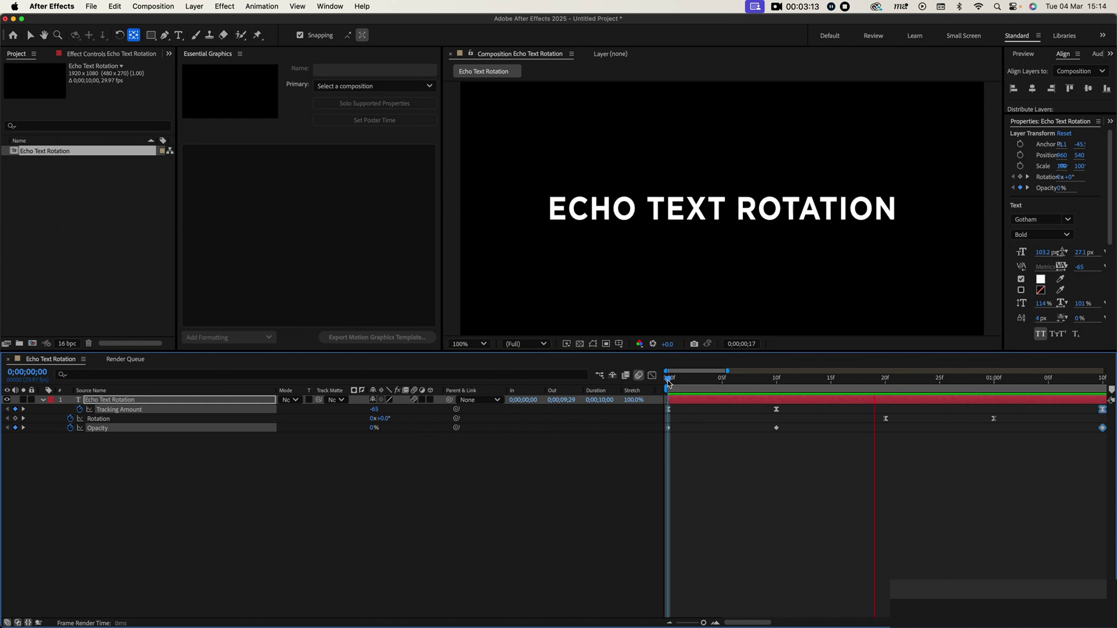
key("space")
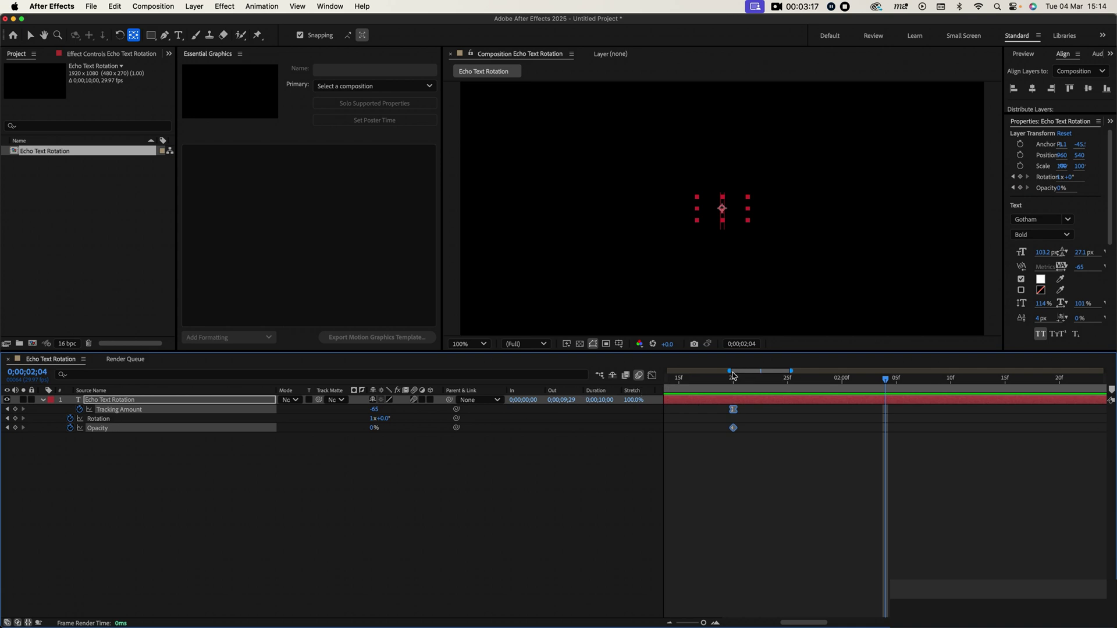
left_click_drag(729, 371, 667, 371)
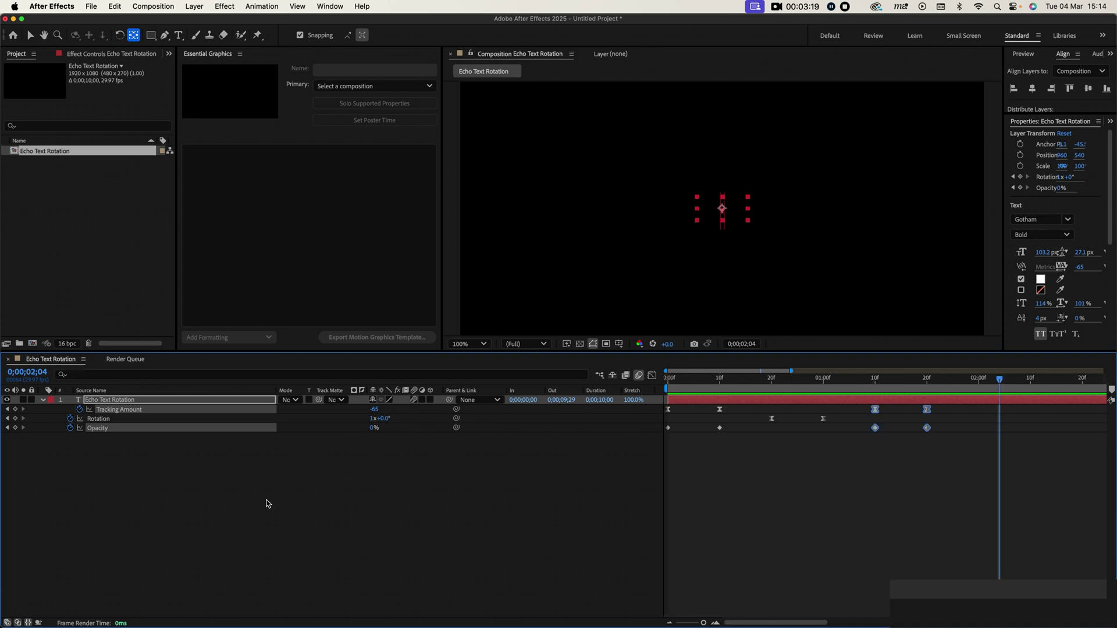
Step: Pre-compose the text layer as "Text", moving all attributes into the new composition
left_click(43, 401)
right_click(132, 406)
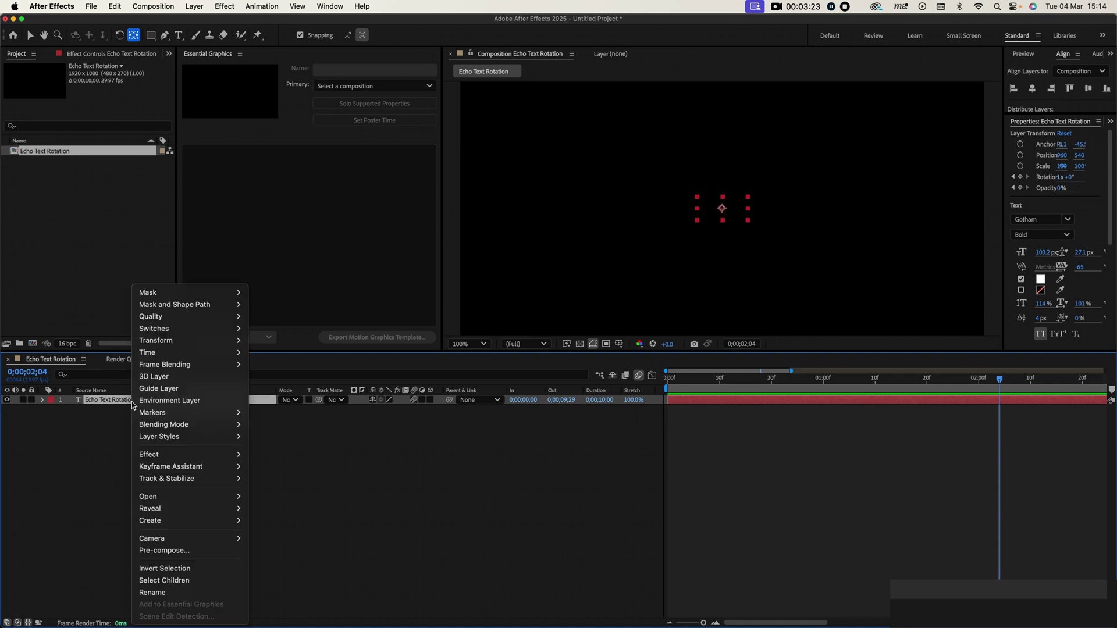
left_click(173, 551)
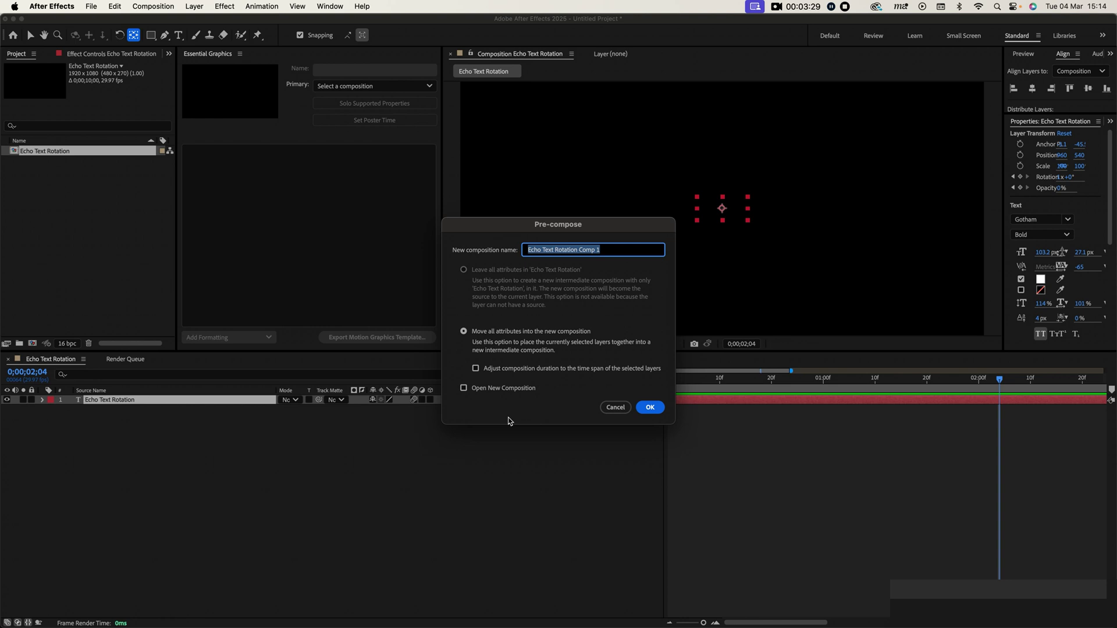
type("Text")
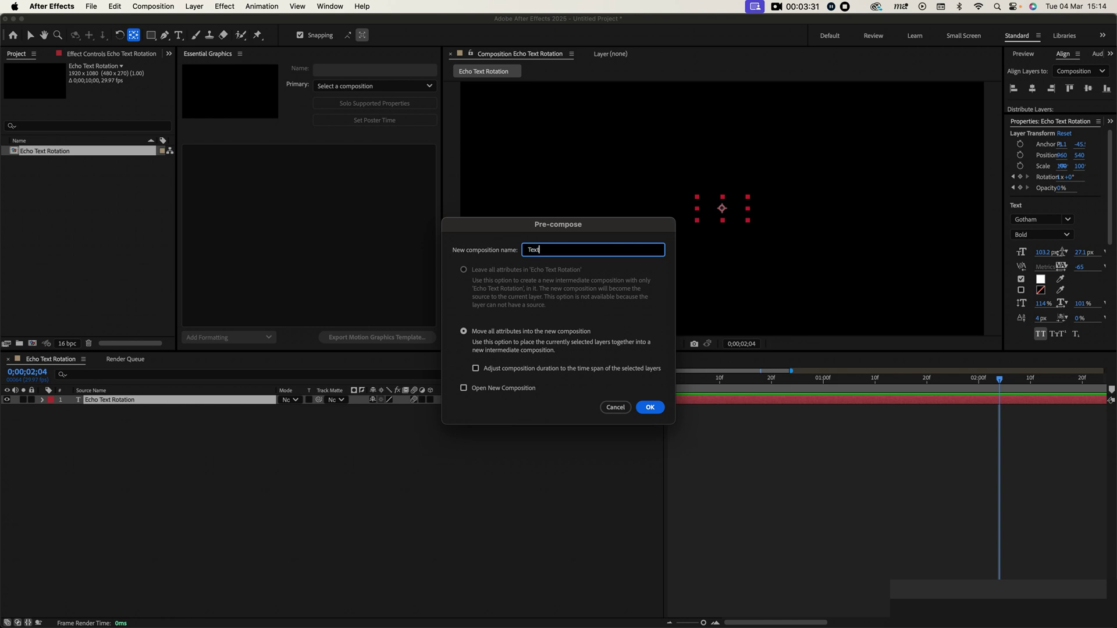
left_click(650, 409)
Step: Duplicate the Text precomp layer and apply the Echo effect to the lower copy
key("super+d")
left_click(125, 410)
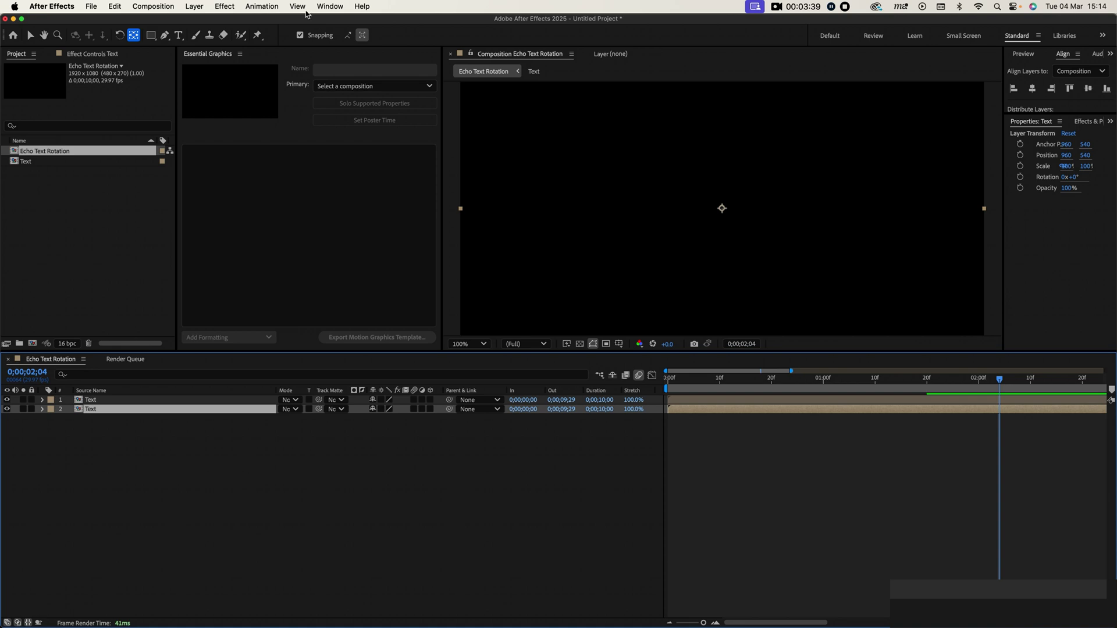
left_click(323, 7)
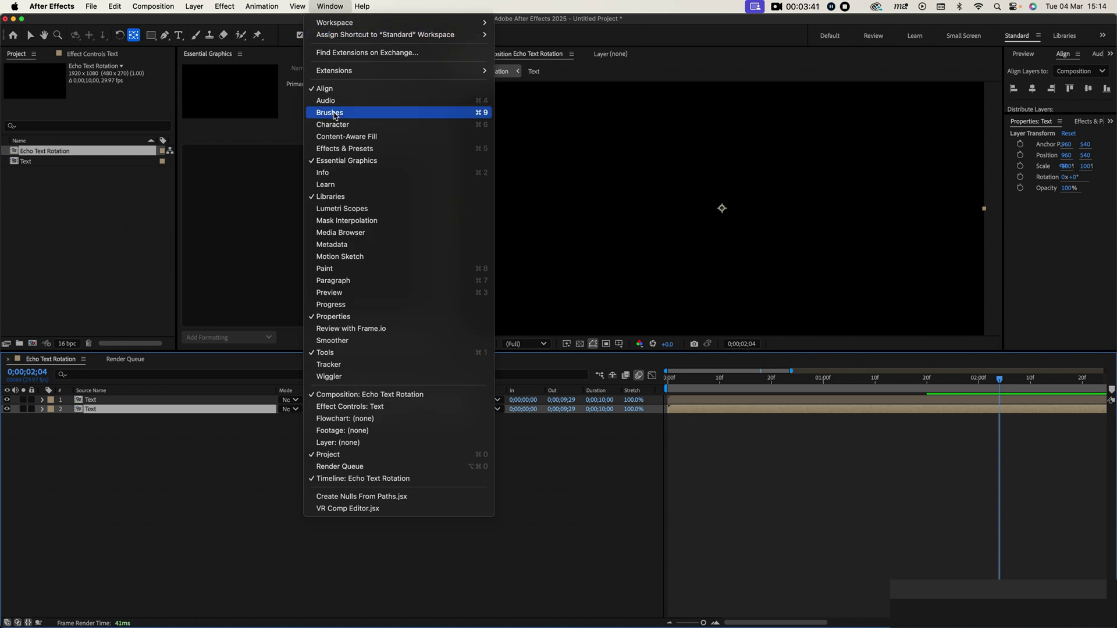
left_click(344, 148)
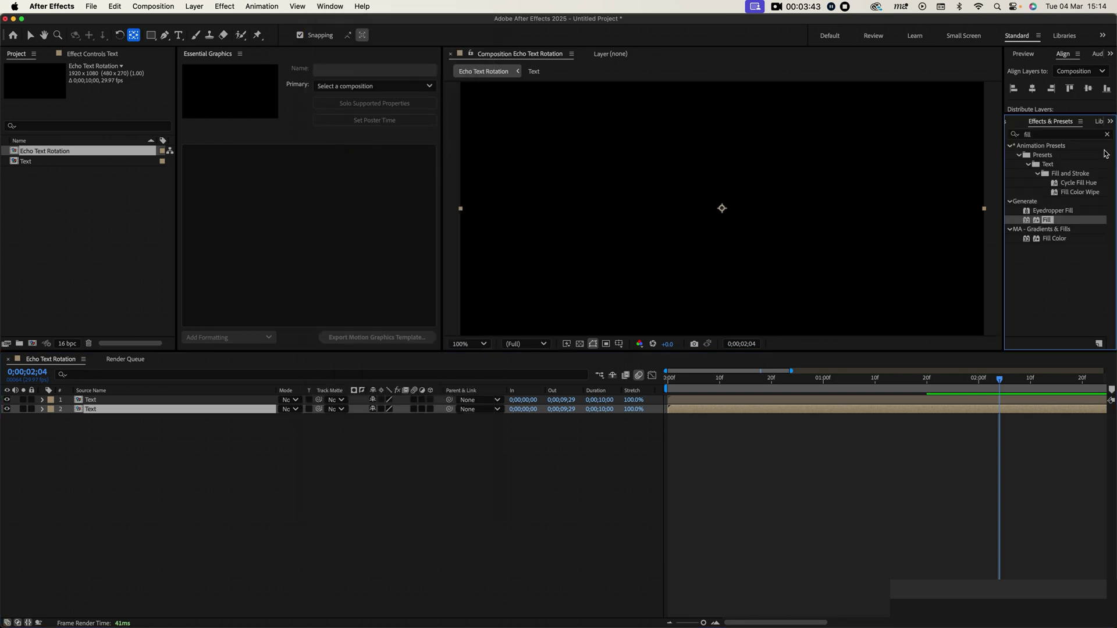
left_click(1107, 135)
left_click(1069, 135)
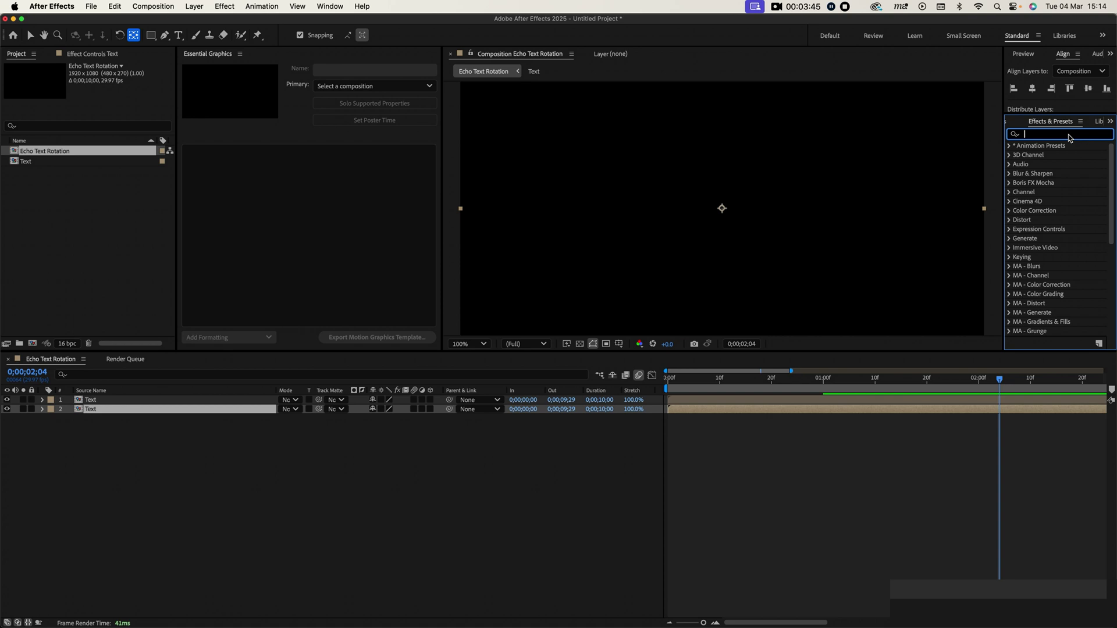
type("echo")
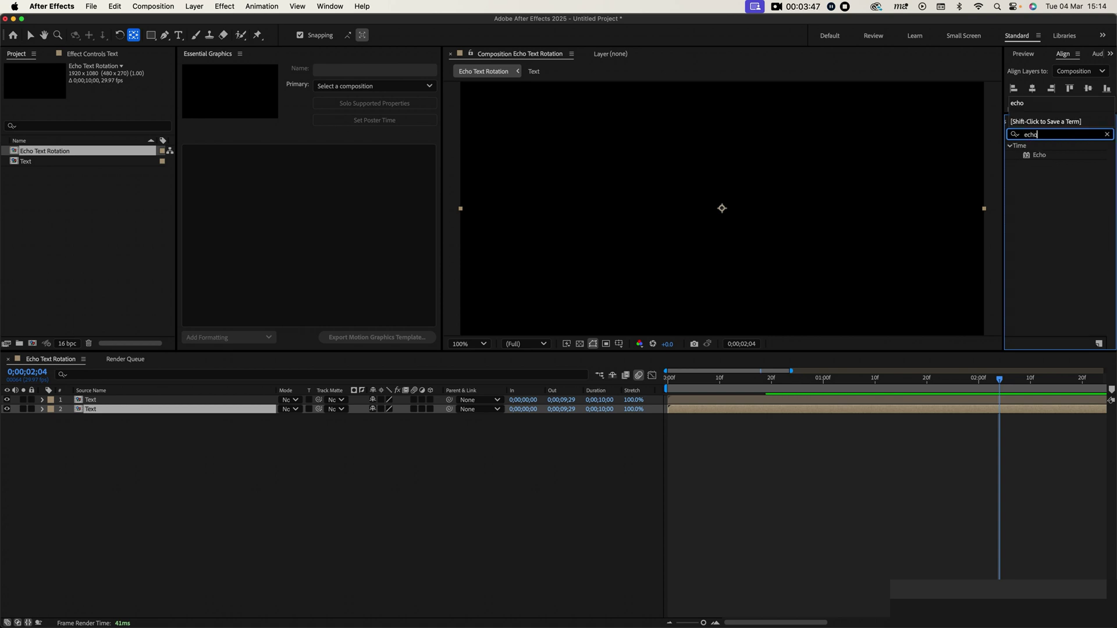
left_click_drag(1039, 157, 242, 411)
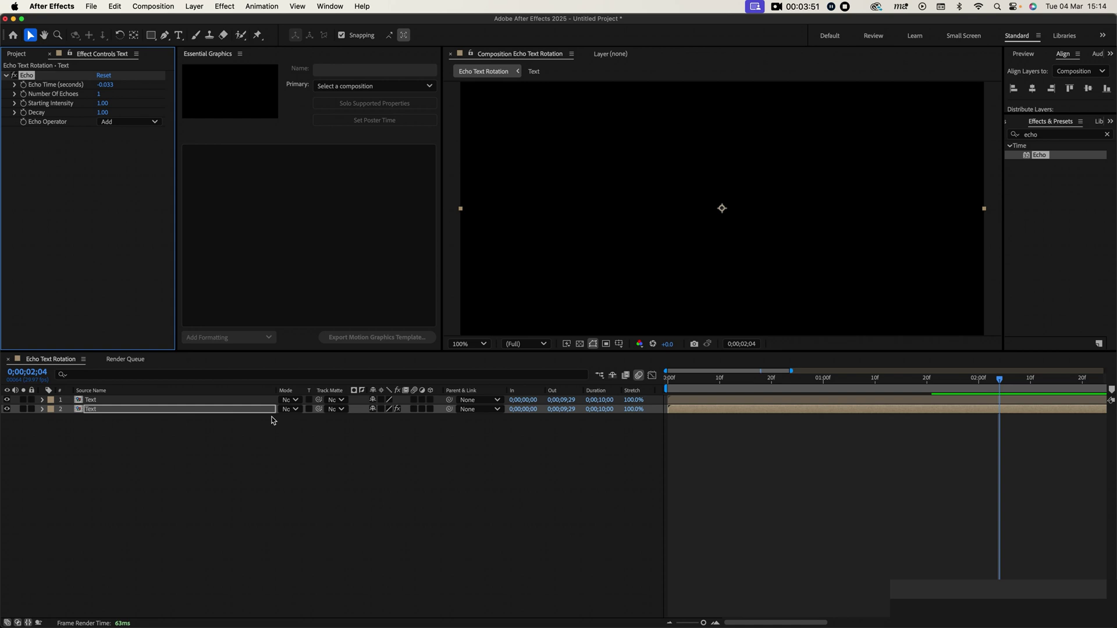
Step: Set the Echo effect's Echo Time to -0.010 seconds and Number Of Echoes to 15
left_click(106, 85)
key("BackSpace")
type("-0.01")
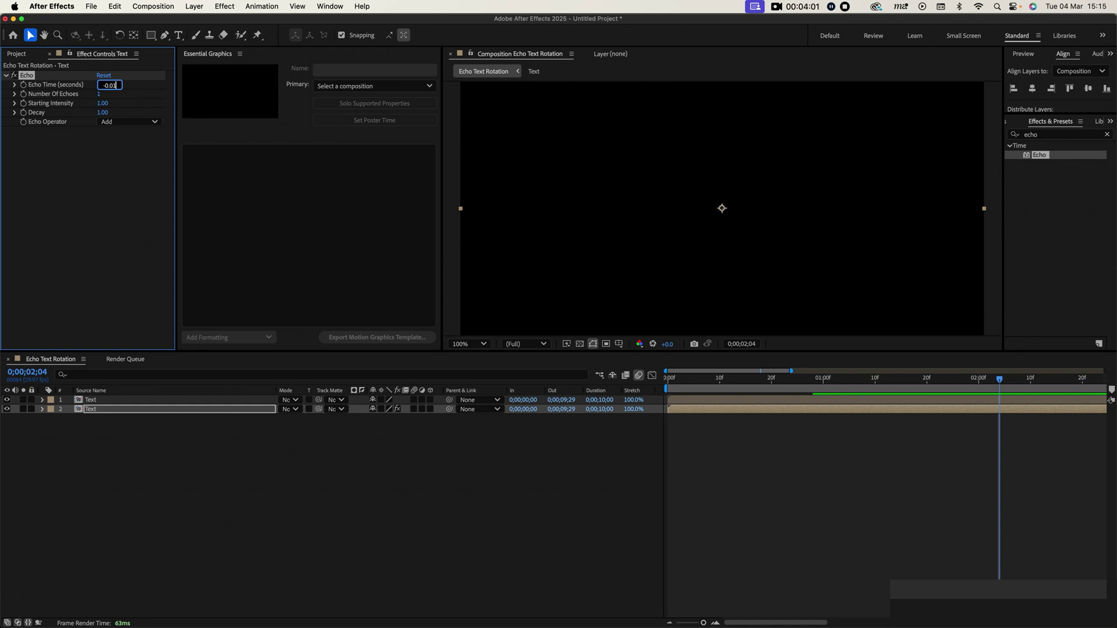
type("0")
key("Return")
left_click(100, 95)
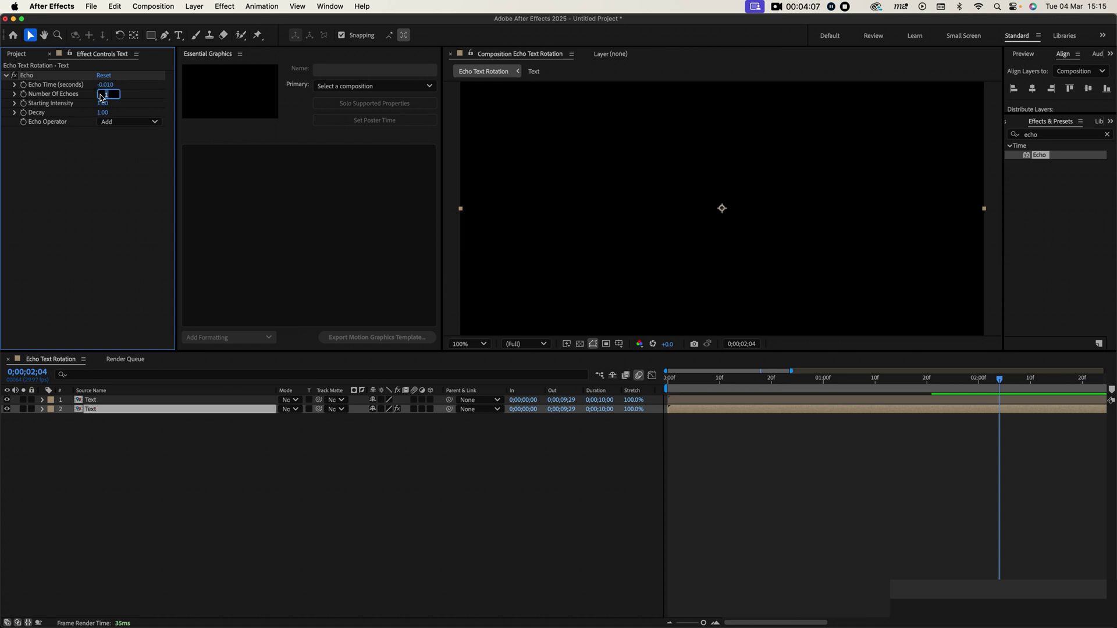
type("15")
key("Return")
Step: Set the Echo effect's Decay to 0.75 and preview the animation from frame 0
left_click(102, 113)
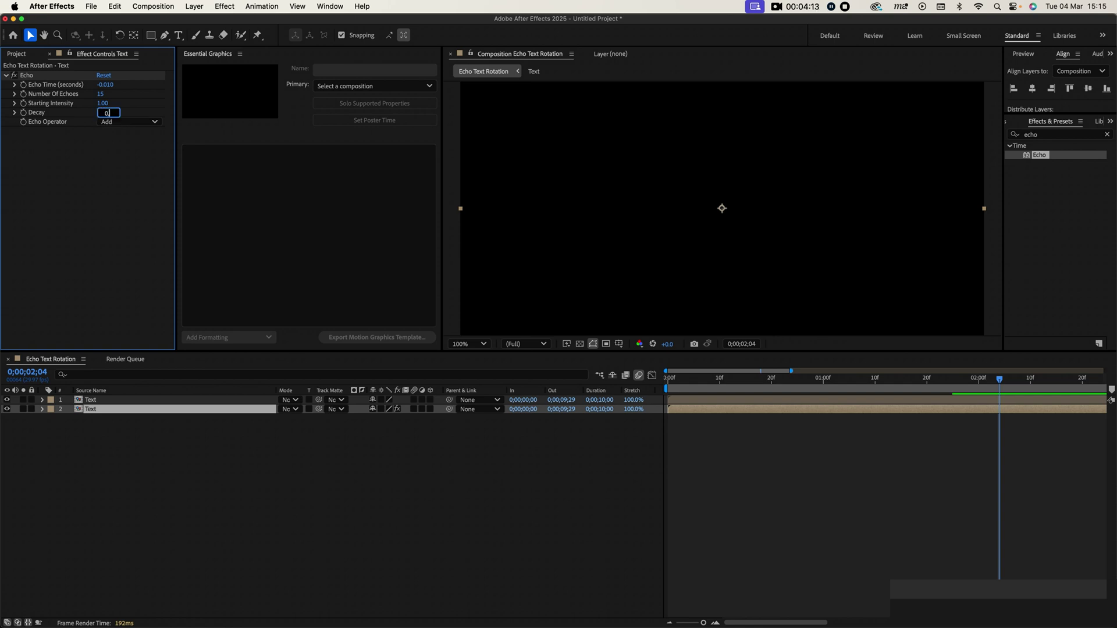
key("Return")
left_click(669, 379)
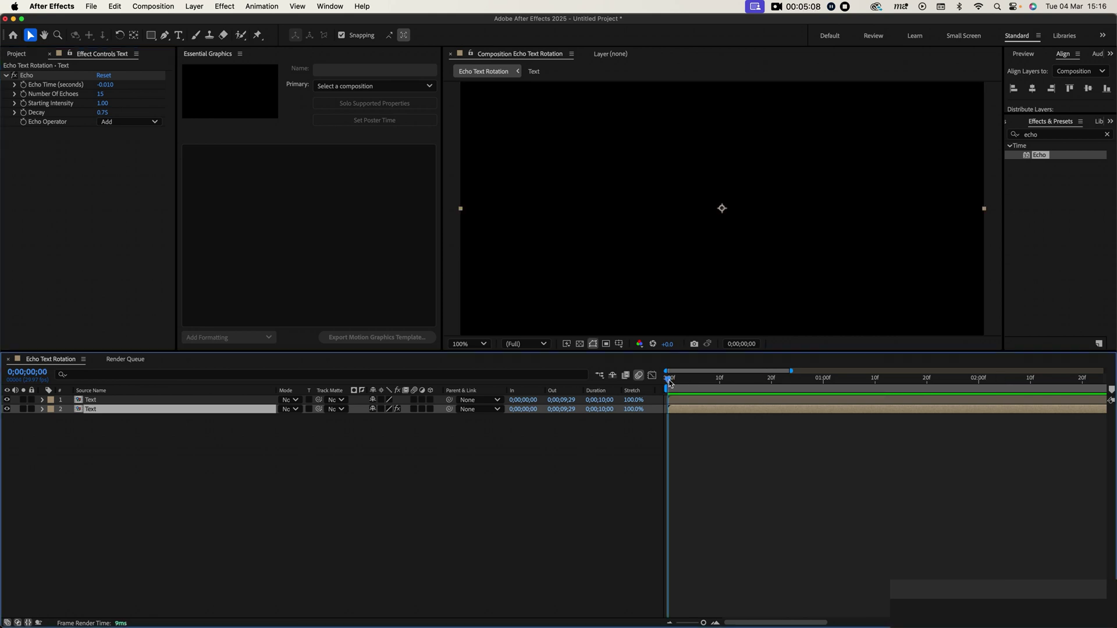
key("space")
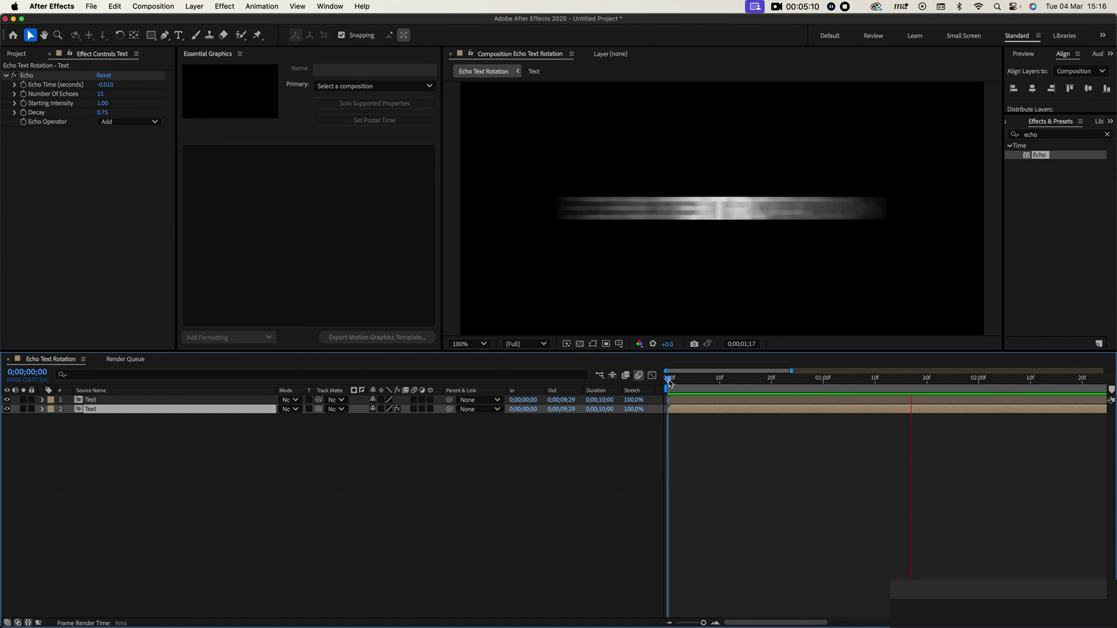
Step: Apply the Fill effect to the lower Text layer that carries the Echo effect
key("space")
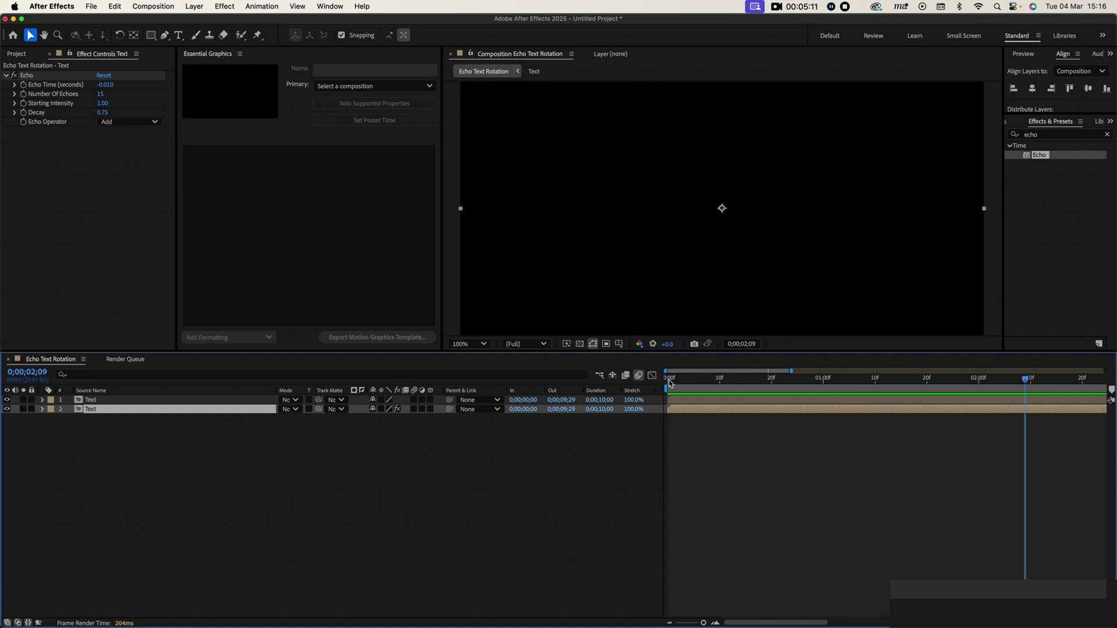
left_click(1107, 134)
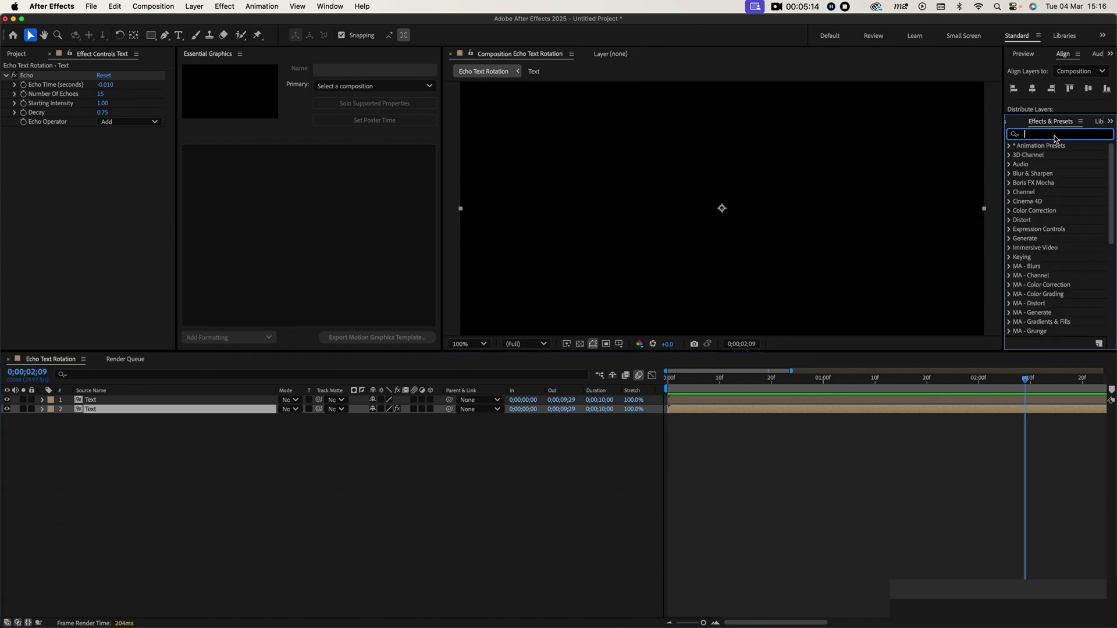
type("fill")
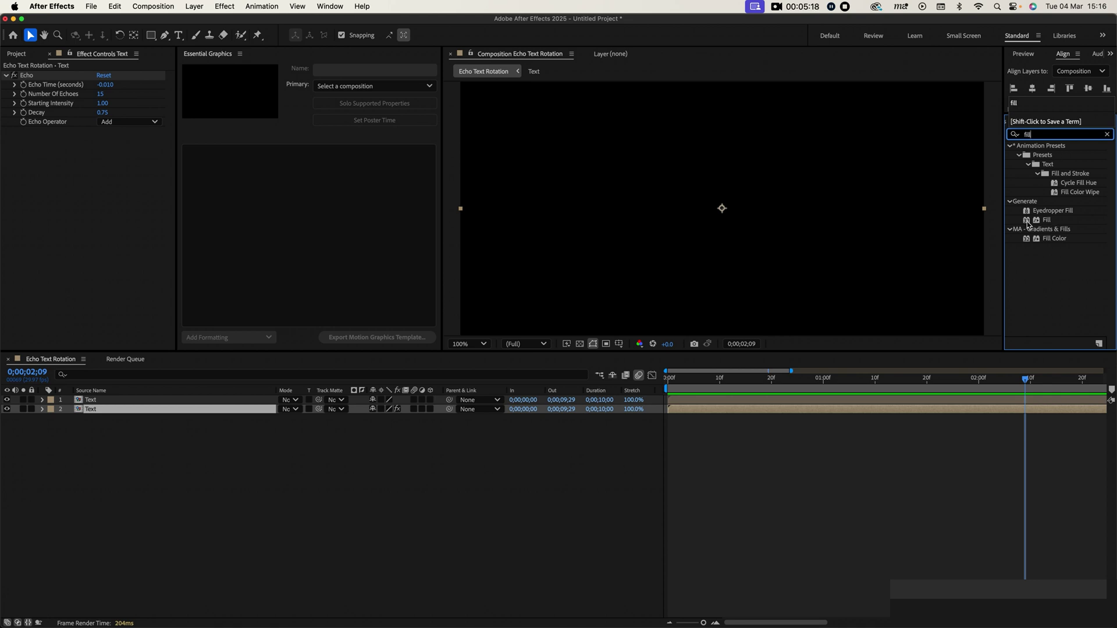
left_click_drag(1045, 220, 138, 416)
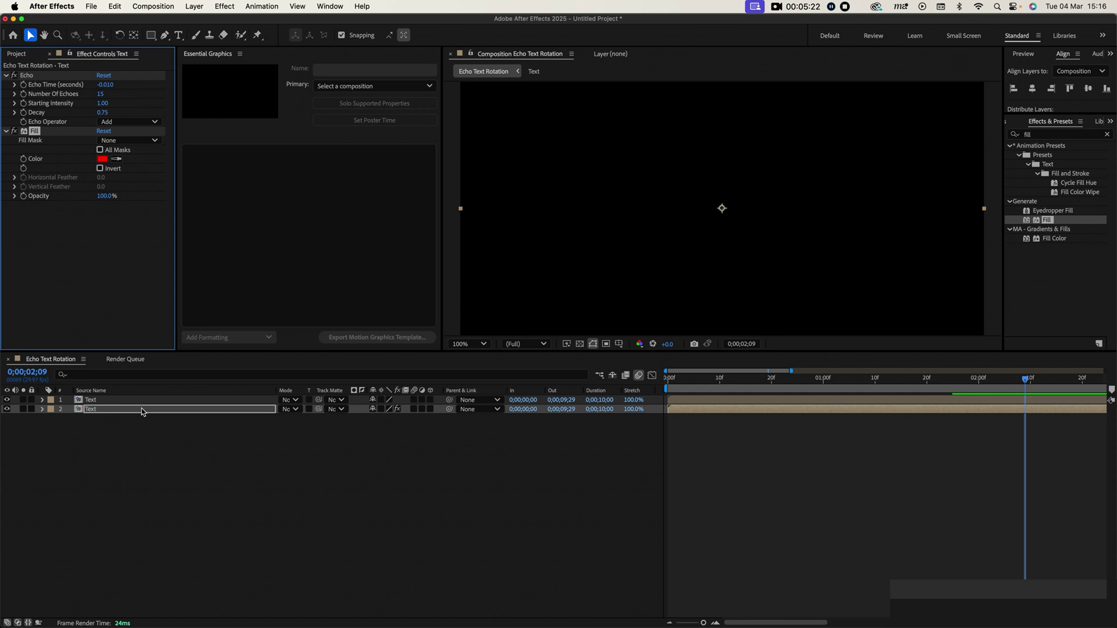
Step: Set the Fill effect's colour to orange-red FF3700 and preview the animation from frame 0
left_click(102, 159)
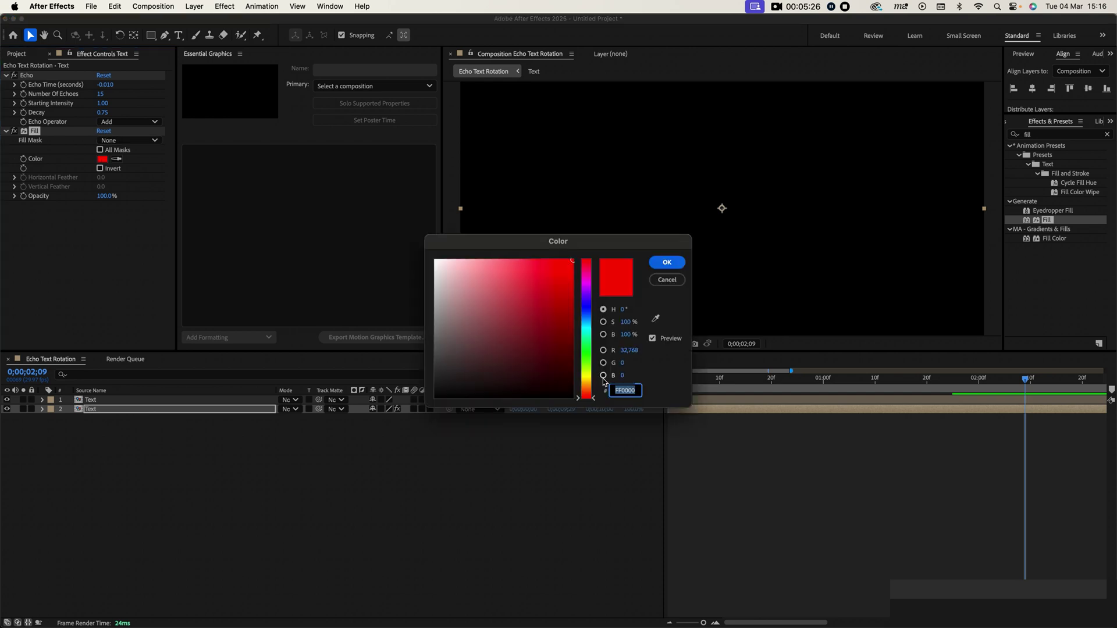
left_click(588, 399)
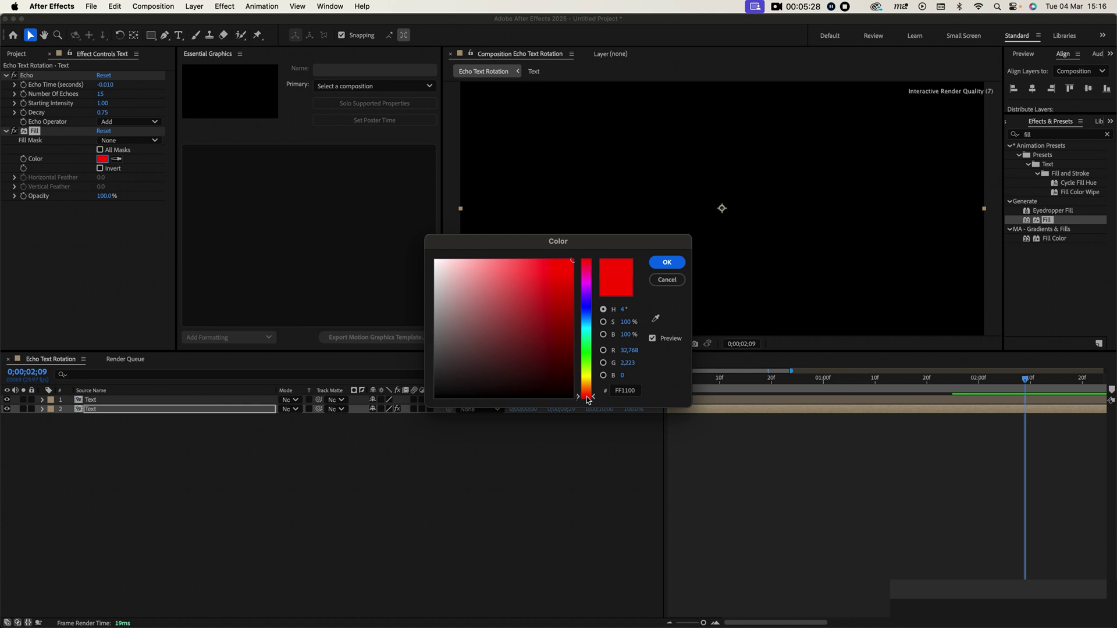
left_click_drag(588, 397, 589, 394)
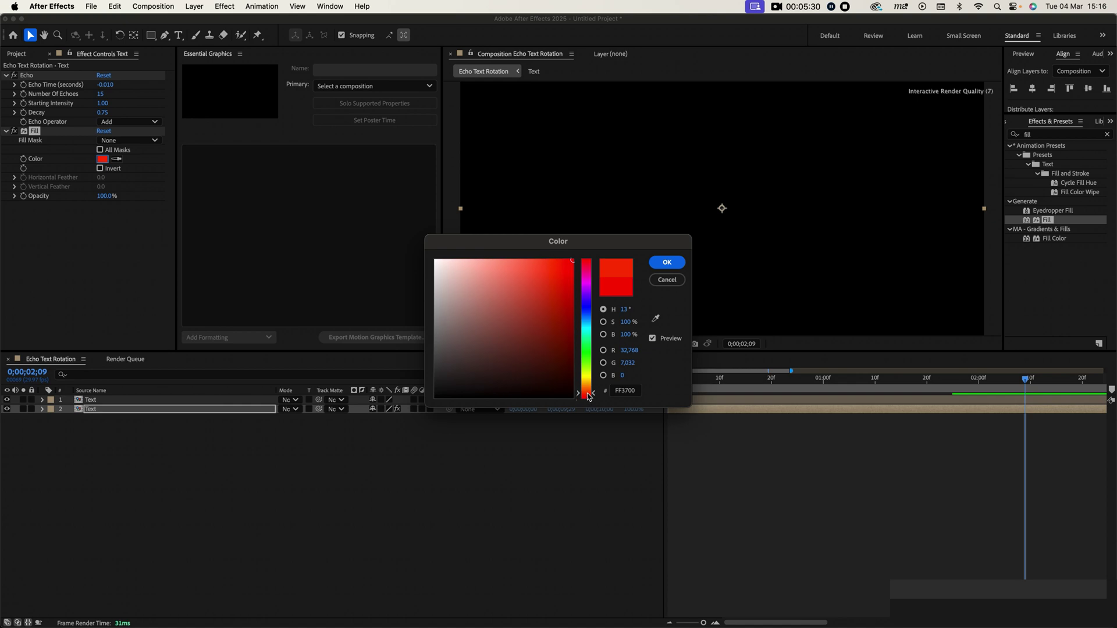
left_click(667, 262)
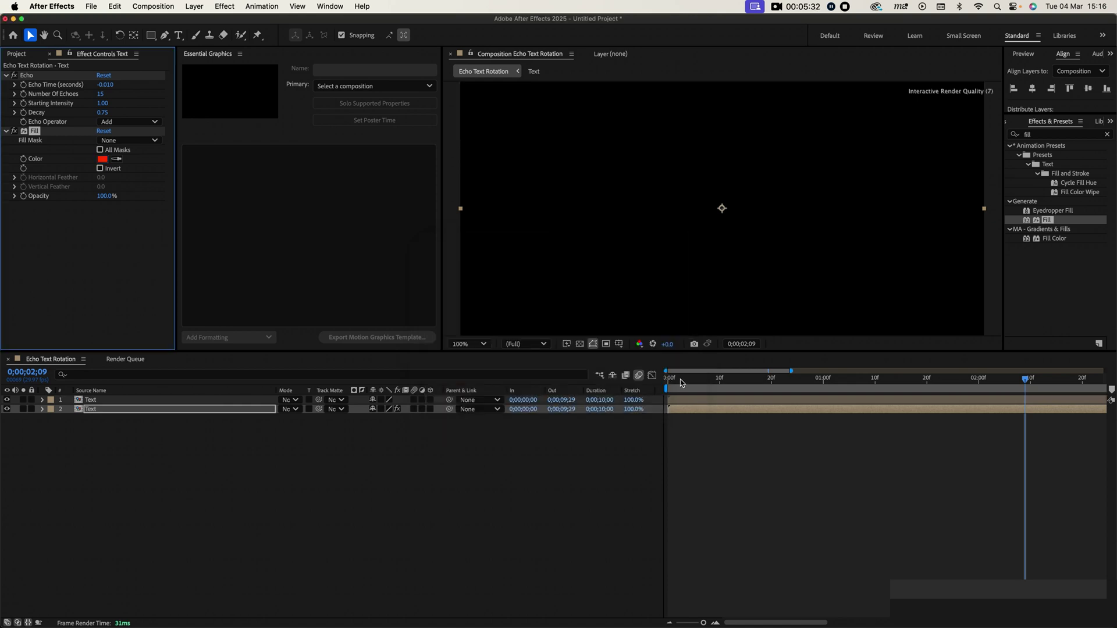
left_click(670, 381)
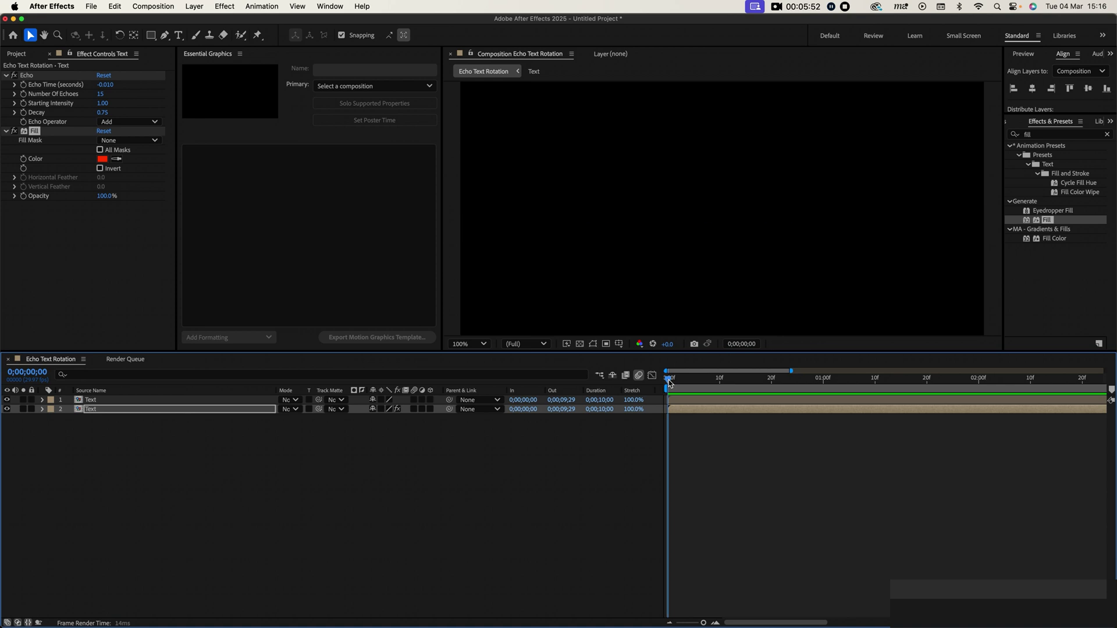
key("space")
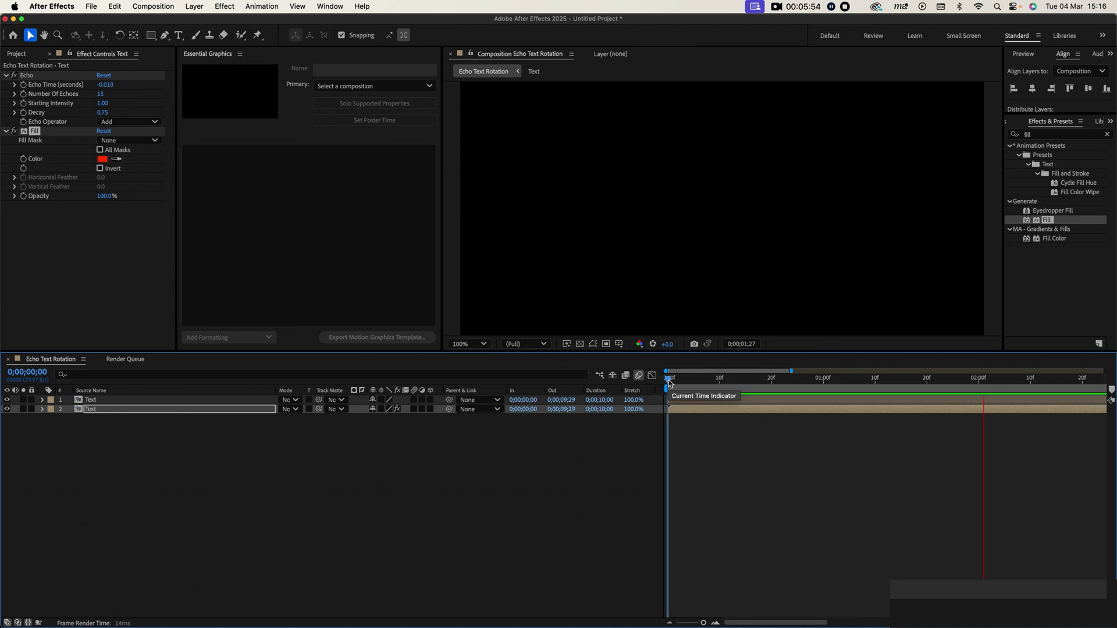
key("space")
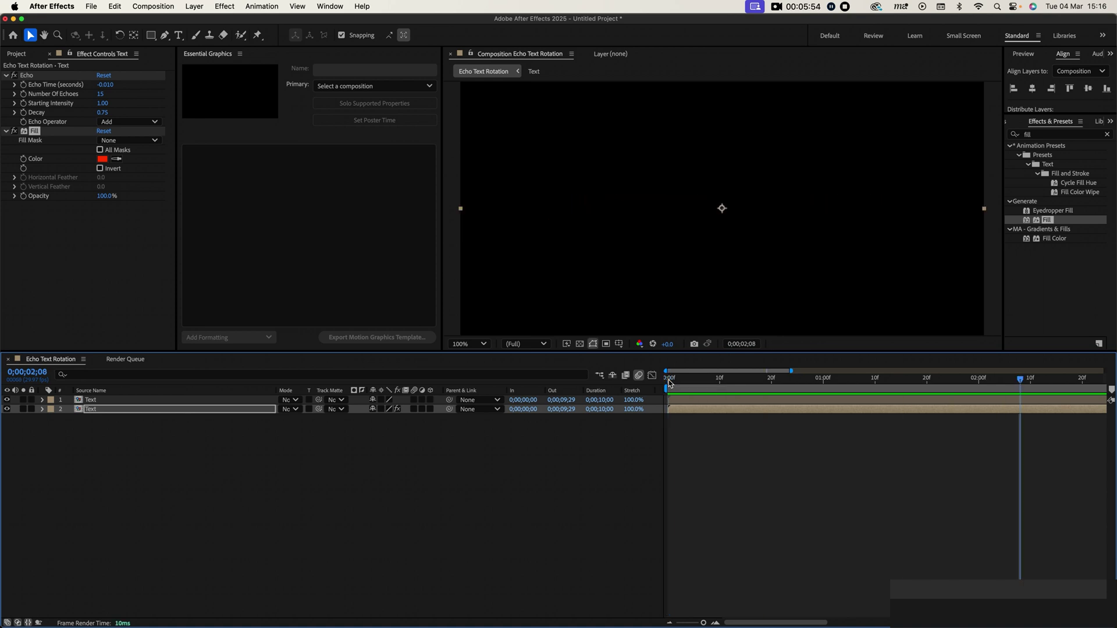
Step: Duplicate the Text layer that has the Echo and Fill effects and select its bottom copy
left_click(103, 411)
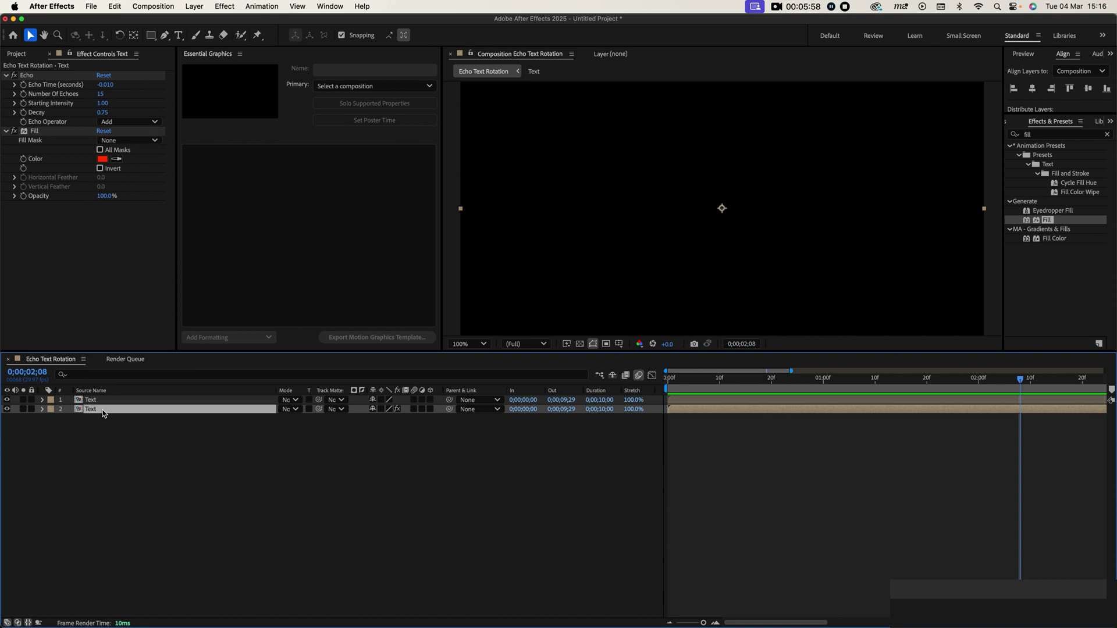
key("super+d")
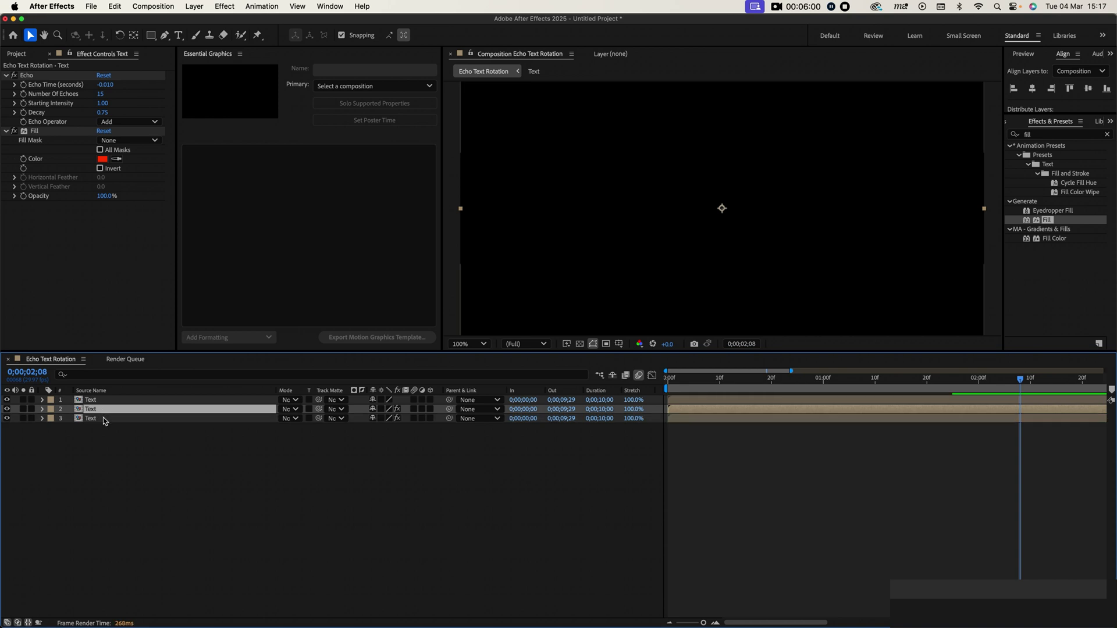
left_click(103, 417)
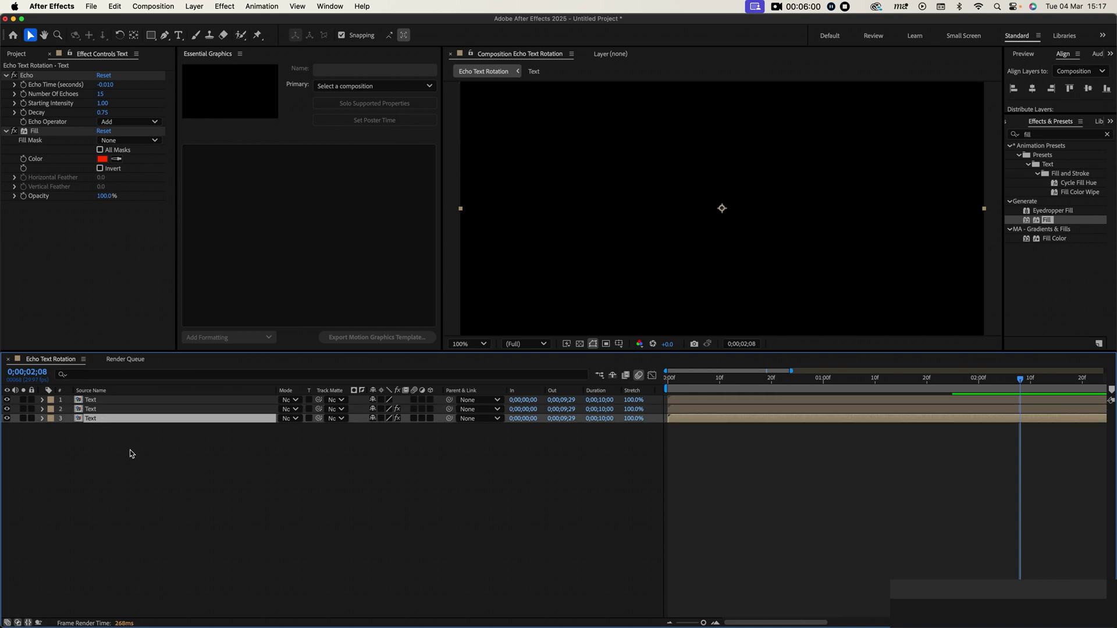
Step: Set the bottom copy's Echo effect to 20 echoes with a Decay of 0.85
left_click(102, 95)
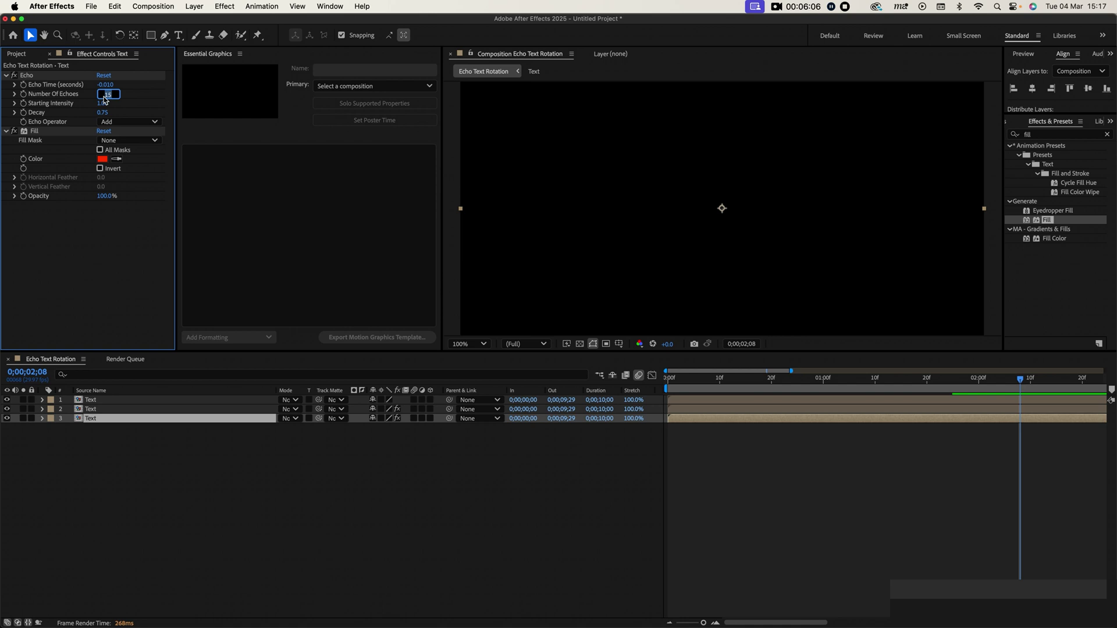
type("20")
left_click(104, 112)
type("0")
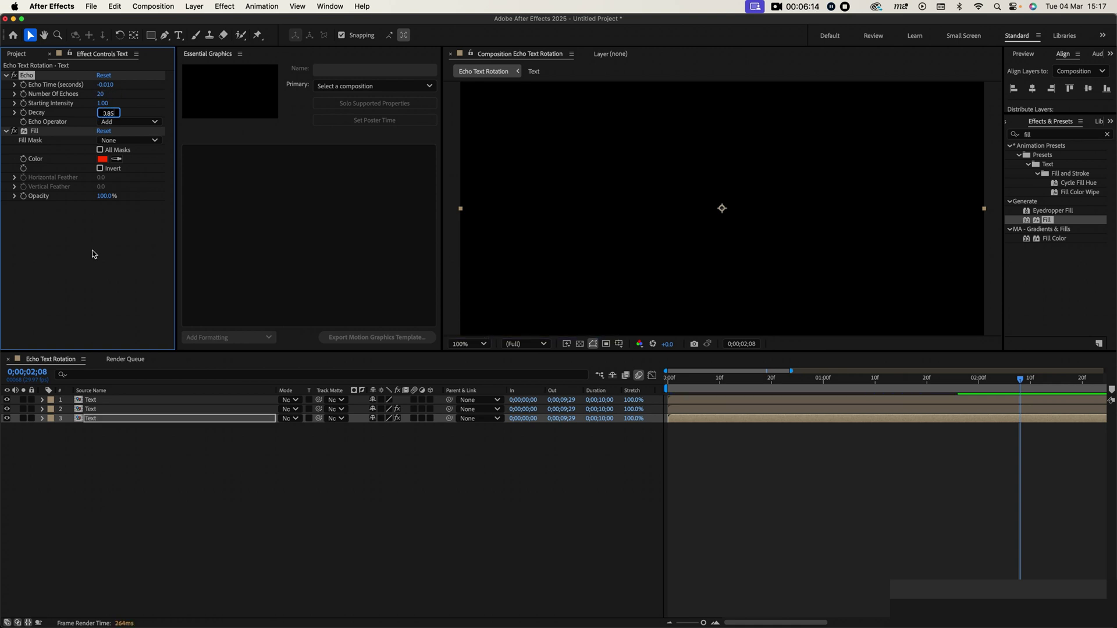
type(".85")
key("Return")
Step: Change the bottom Text layer's Fill colour to yellow E4AF05 and preview the animation from frame 0
left_click(102, 159)
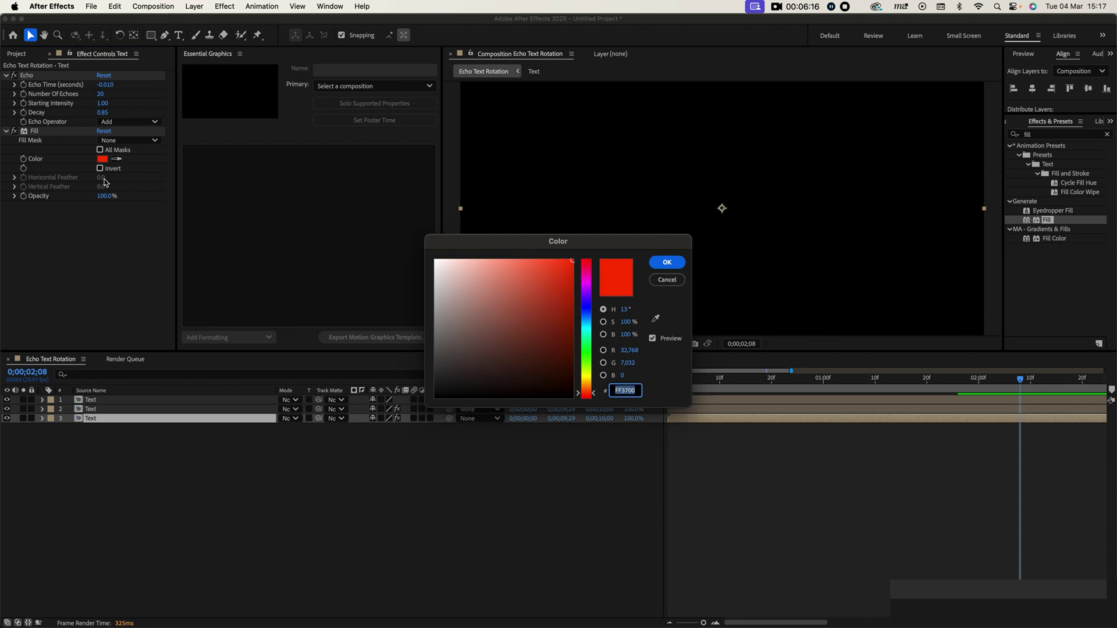
mouse_move(557, 312)
left_mouse_down()
mouse_move(546, 325)
mouse_move(562, 322)
mouse_move(570, 274)
left_mouse_up()
left_click(589, 381)
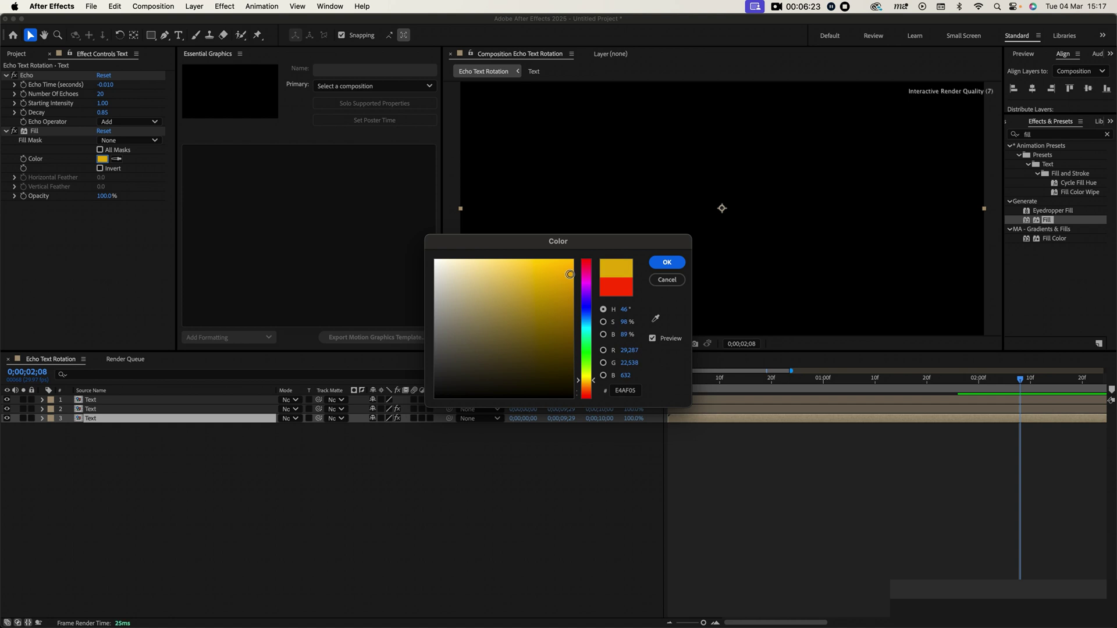
left_click(680, 264)
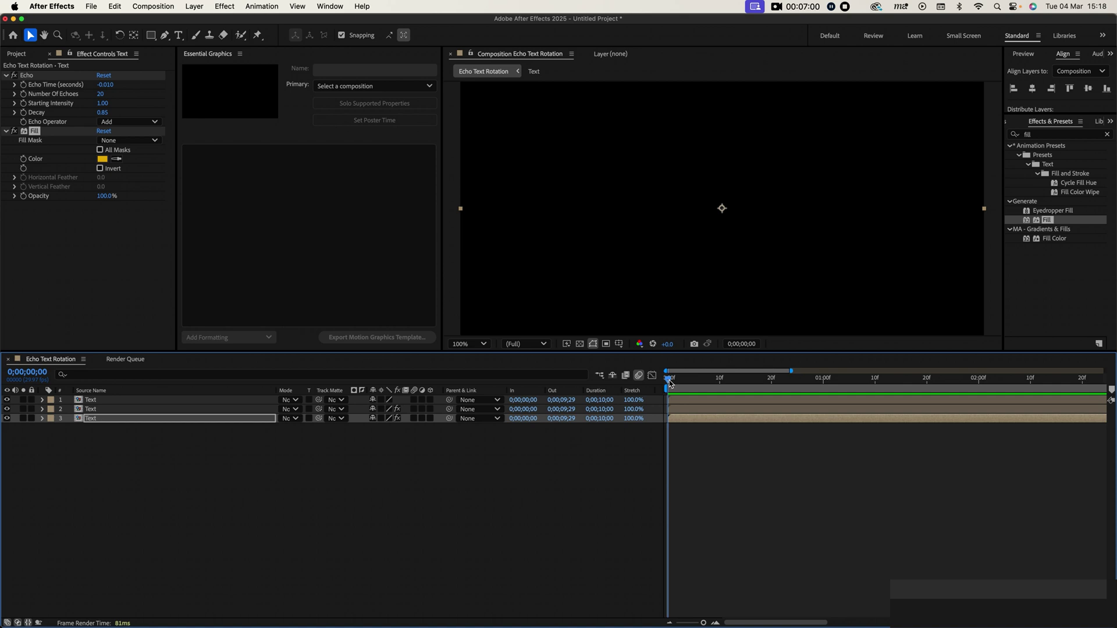
key("space")
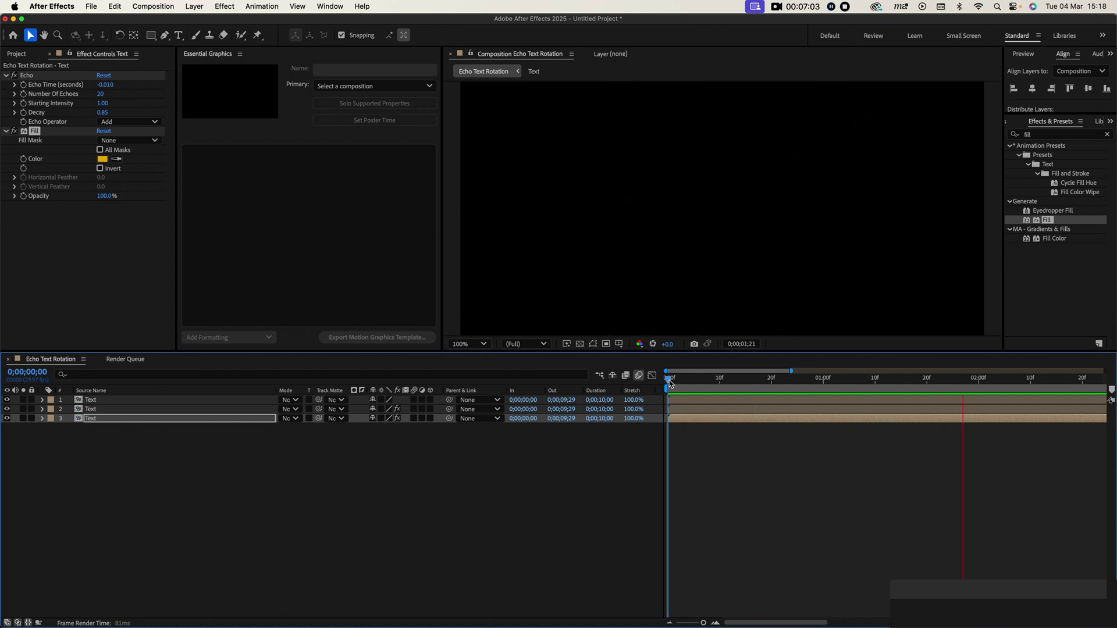
key("space")
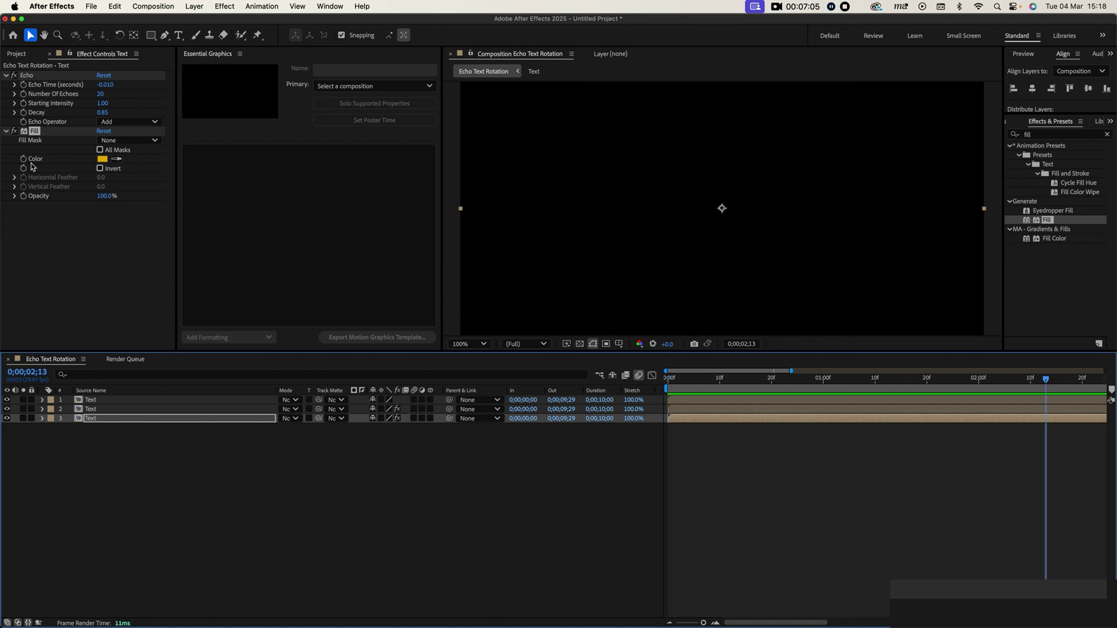
Step: Duplicate the yellow-filled bottom Text layer and set the new bottom copy's Number Of Echoes to 30
left_click(106, 420)
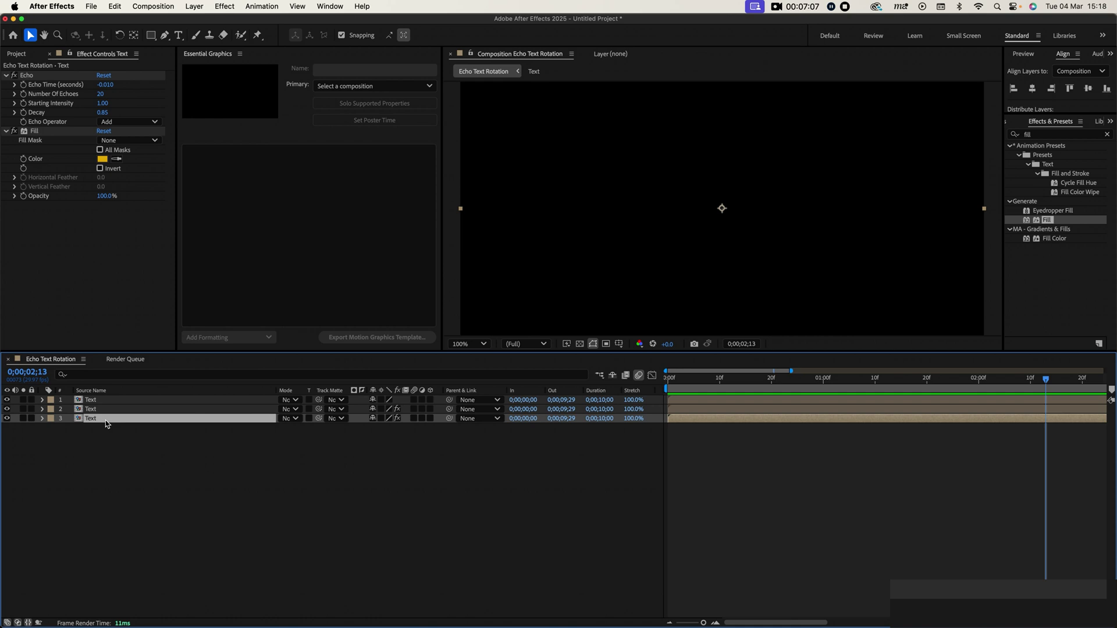
key("super+d")
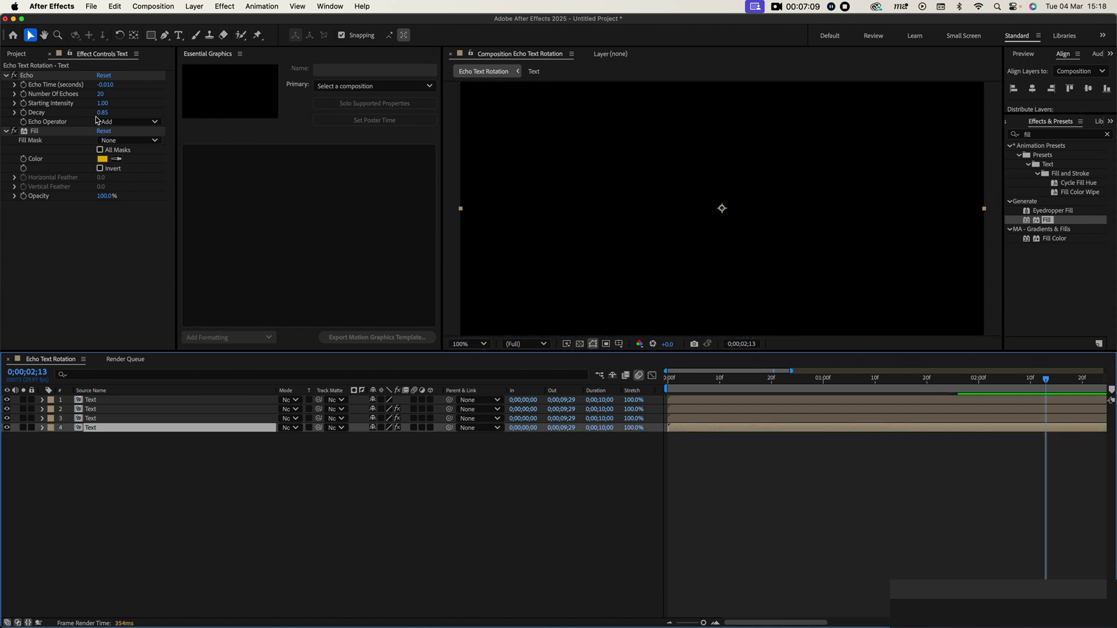
left_click(101, 94)
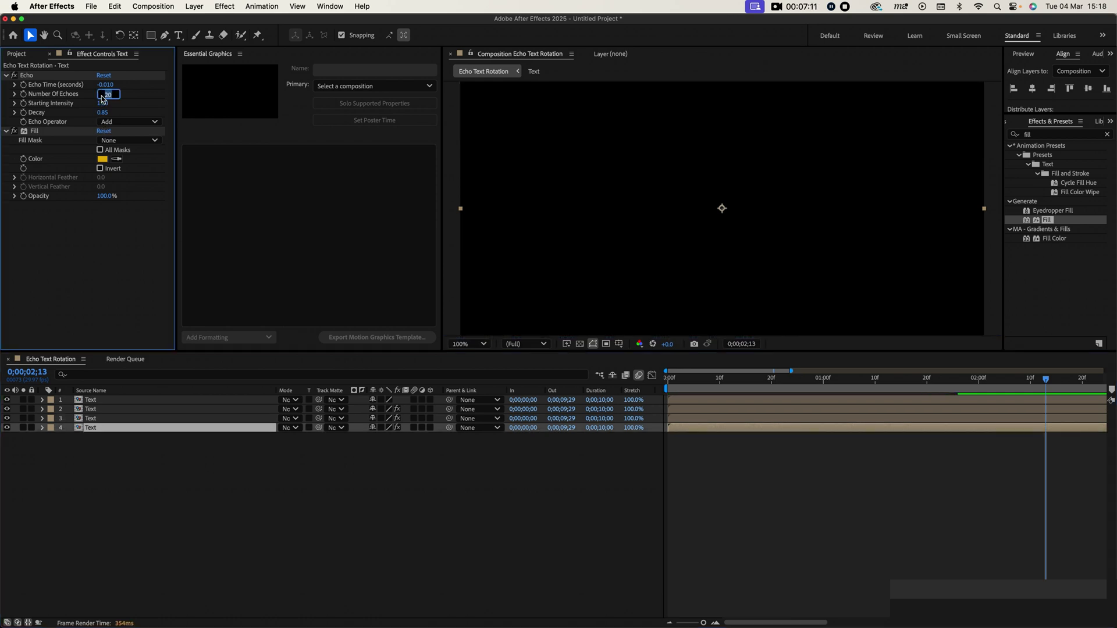
type("3")
key("Return")
Step: Change the fourth Text layer's Fill colour to a magenta-purple with a hue of 296° and preview the animation from frame 0
left_click(102, 159)
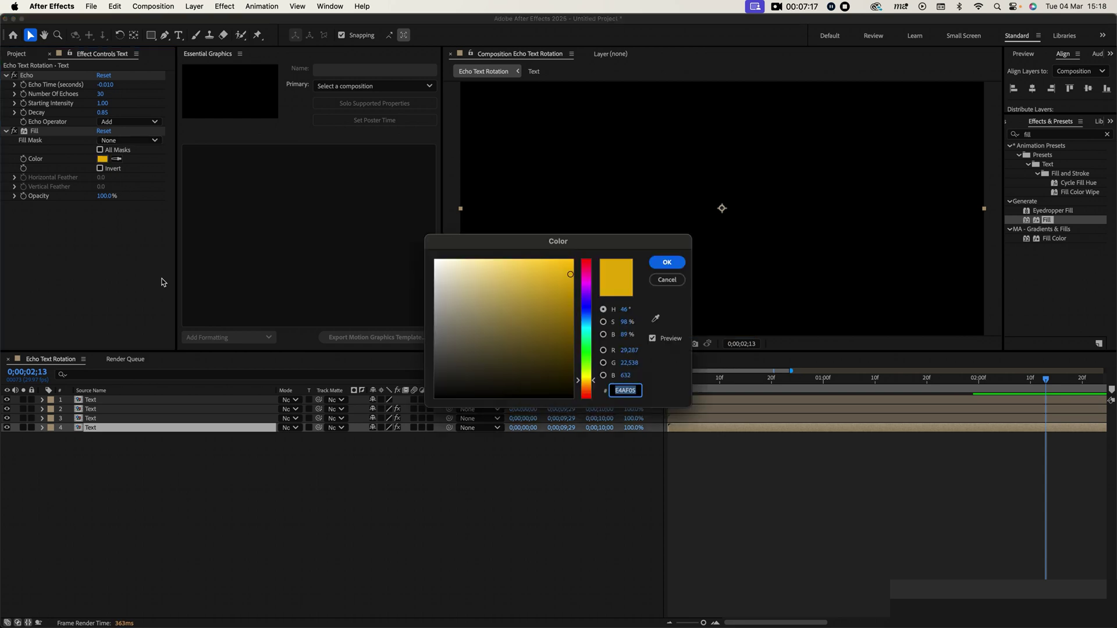
left_click(584, 284)
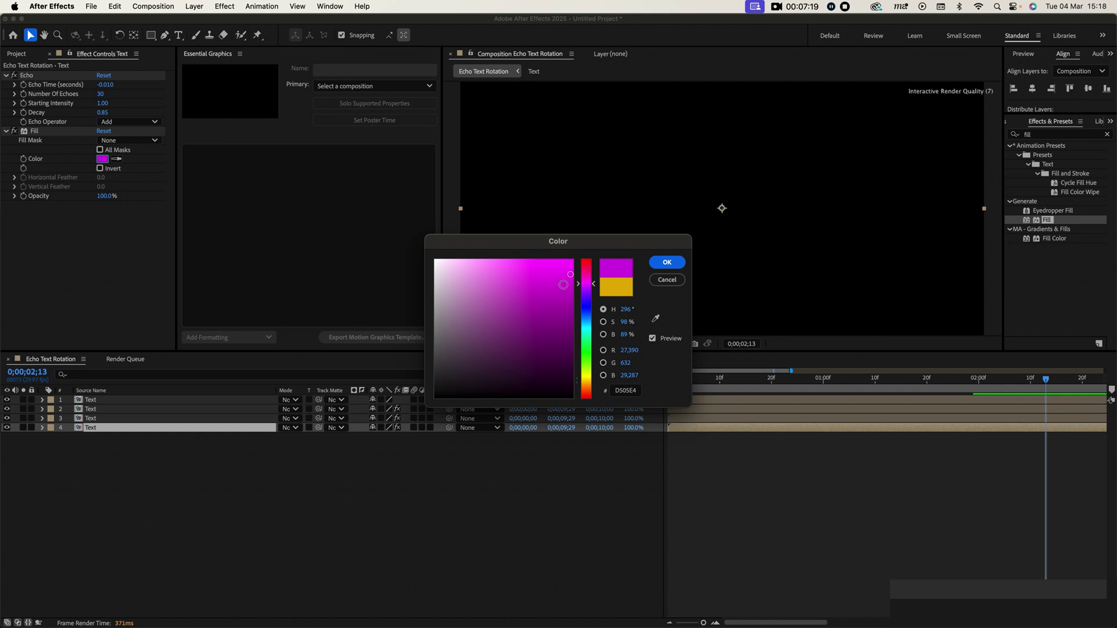
left_click(668, 263)
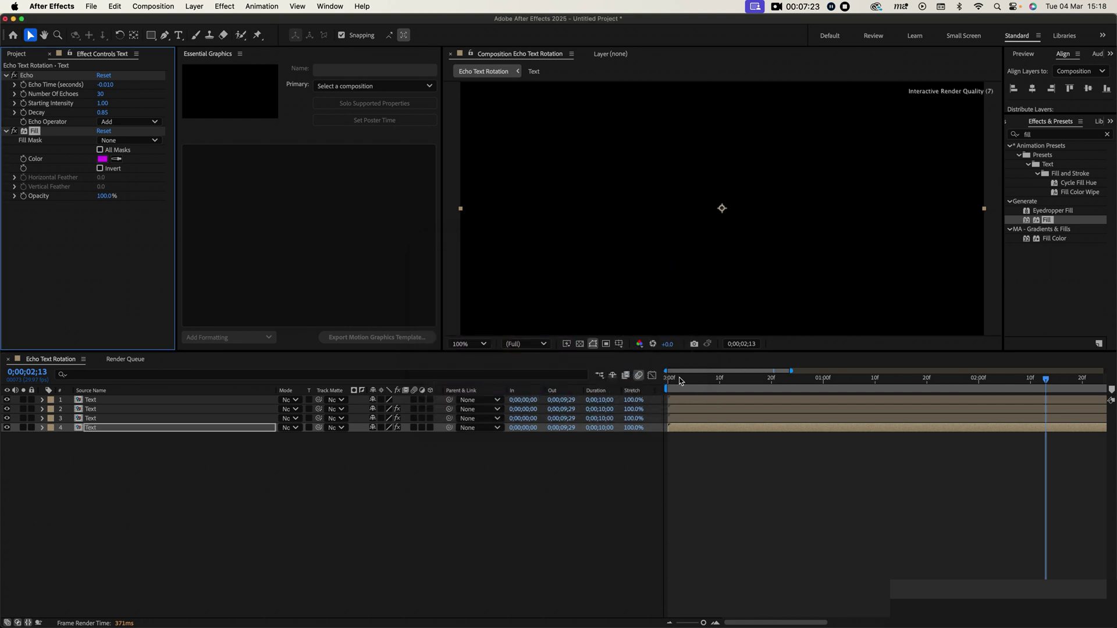
left_click(660, 379)
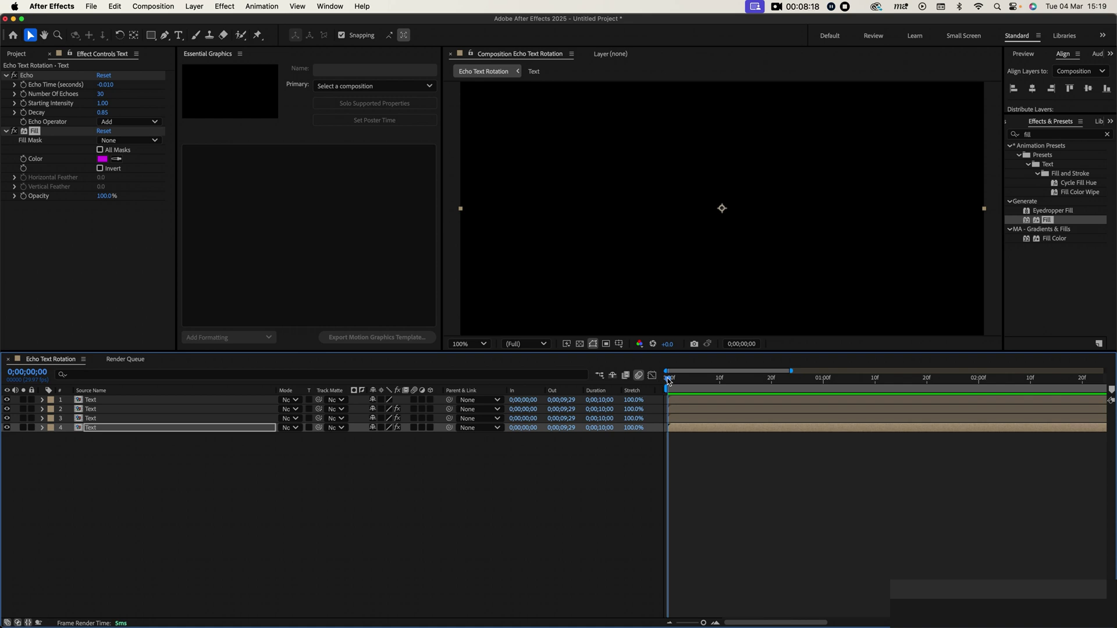
key("space")
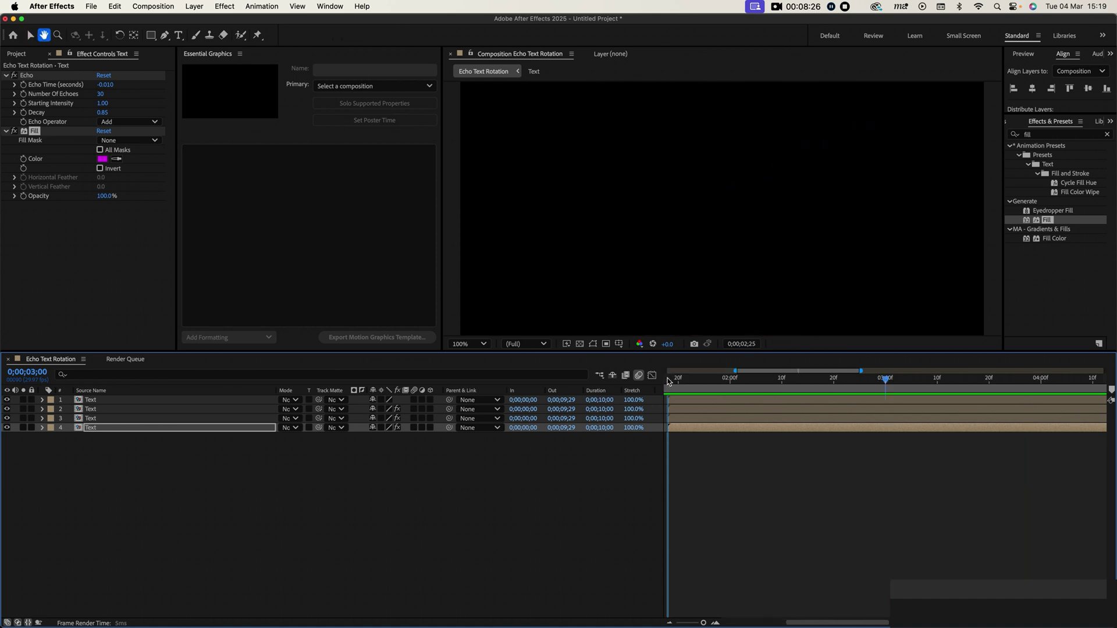
key("space")
Step: Shift the bottom Text layer one frame later so it starts at 0;00;00;01
scroll(676, 379, "left", 3)
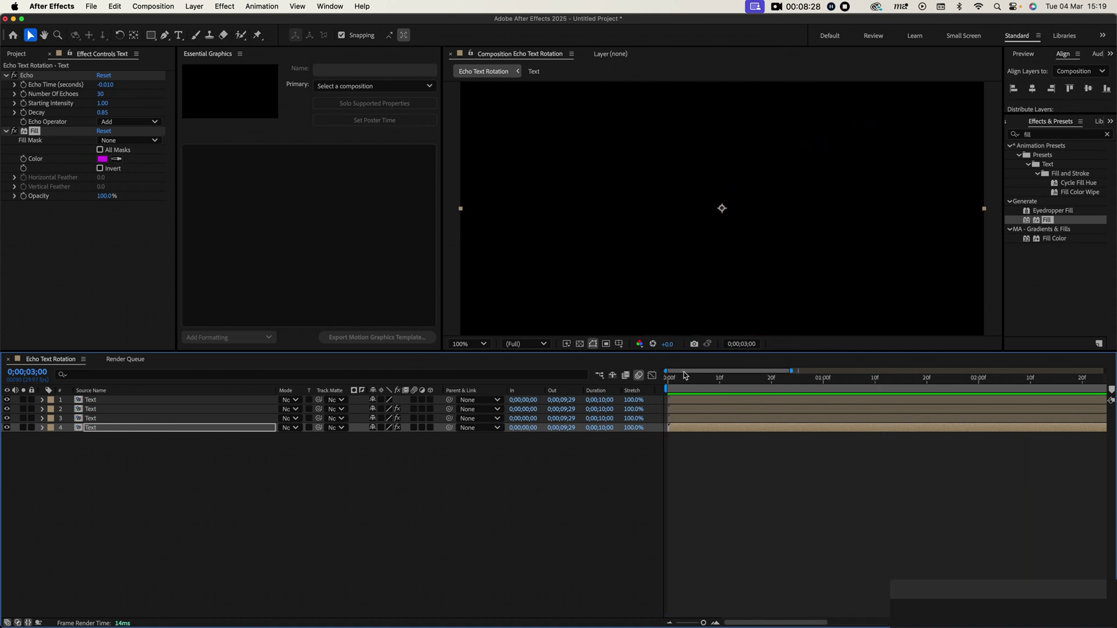
left_click(689, 379)
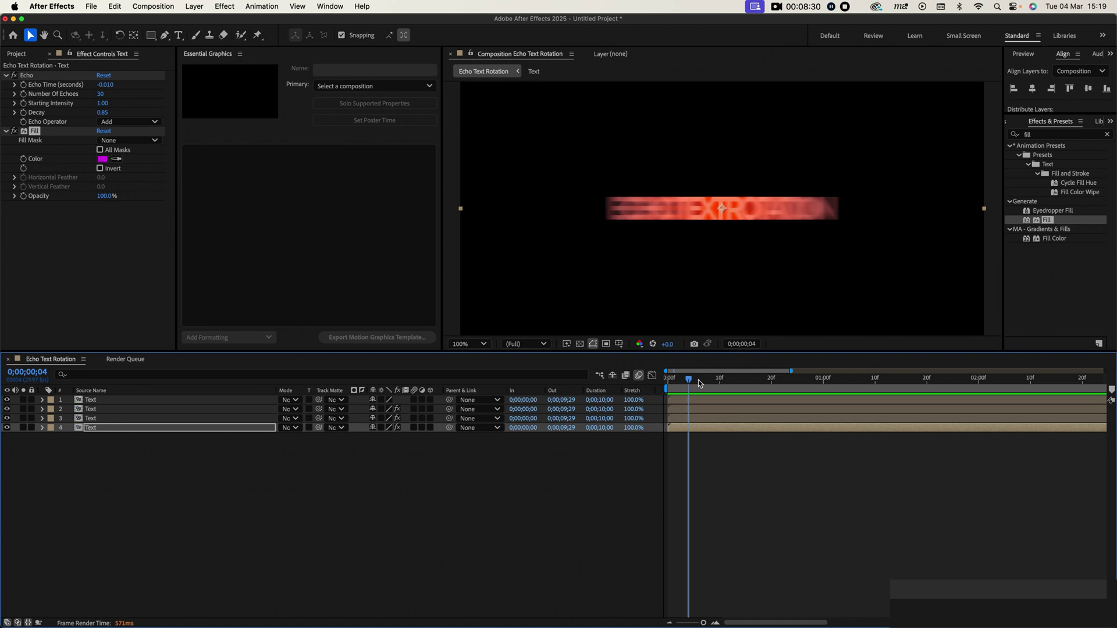
left_click_drag(791, 371, 679, 371)
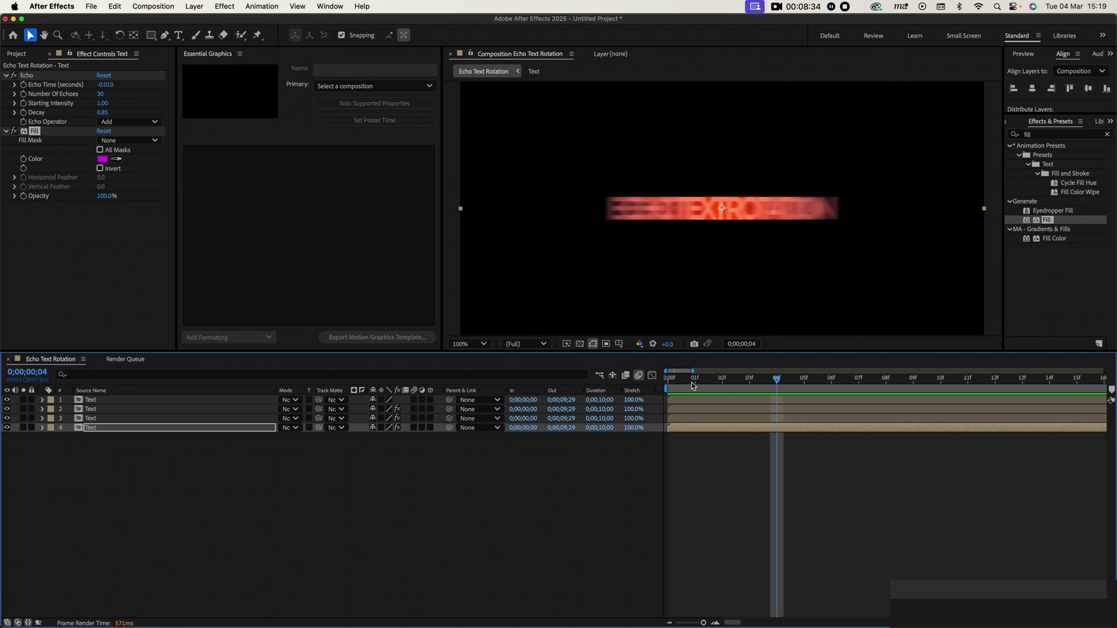
left_click(696, 384)
left_click_drag(680, 432, 691, 432)
left_click_drag(692, 371, 1104, 371)
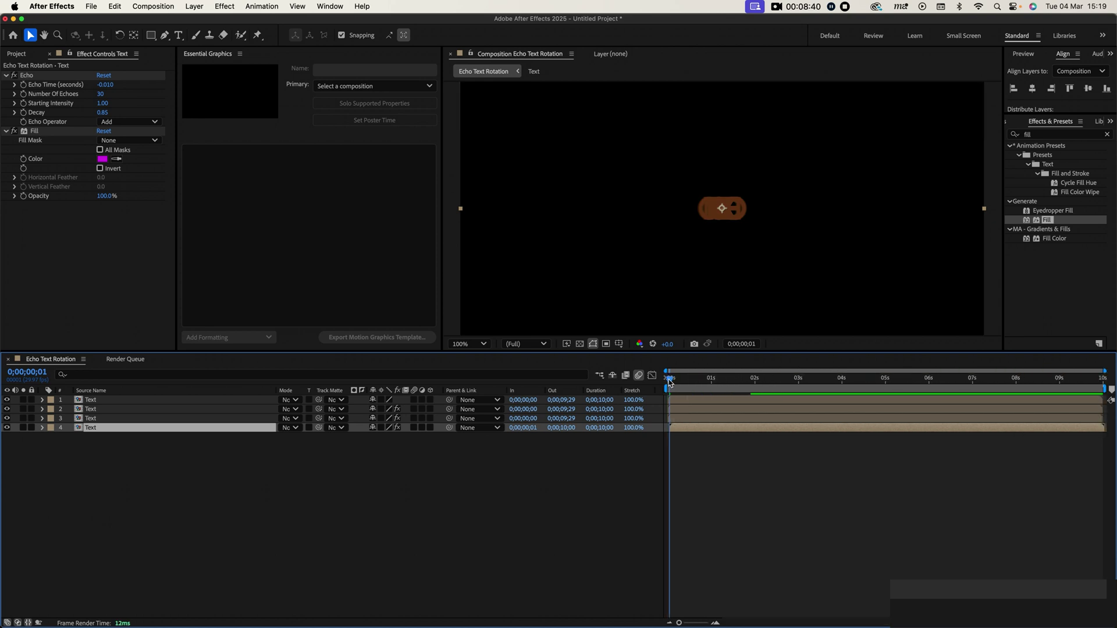
Step: Deselect the layers and preview the layered echo animation from frame 0
left_click_drag(669, 381, 667, 381)
left_click(582, 531)
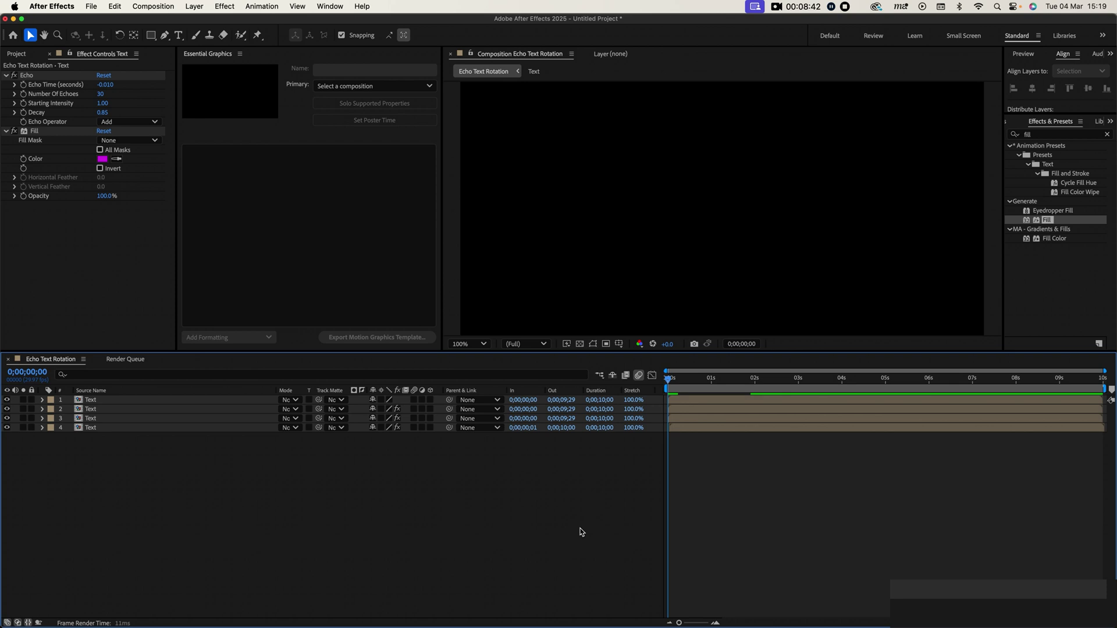
key("space")
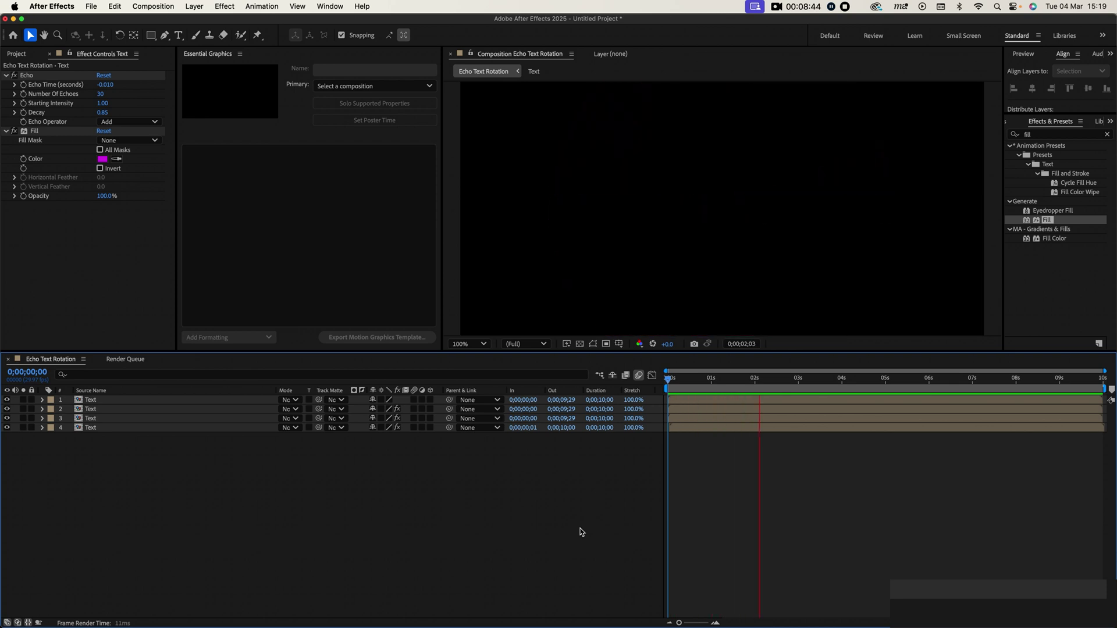
key("space")
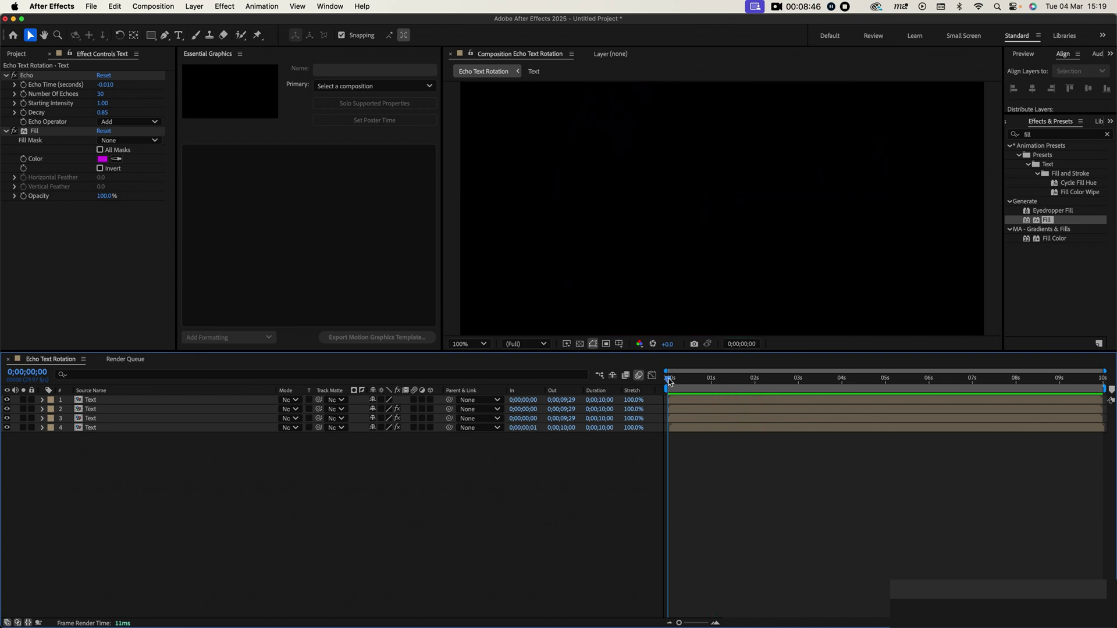
key("space")
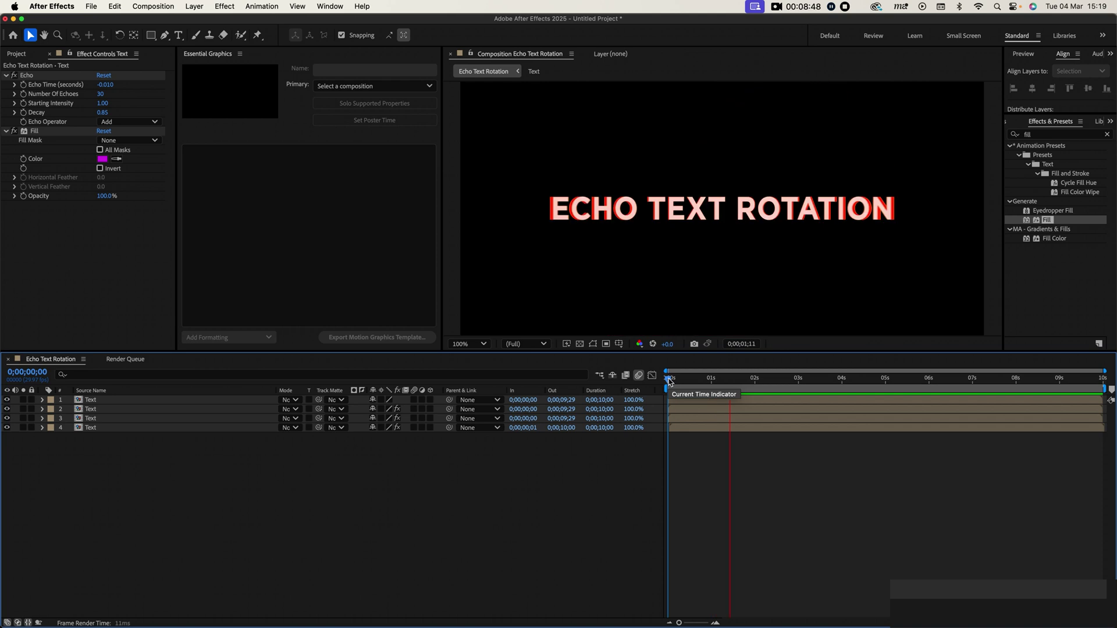
key("space")
key("space")
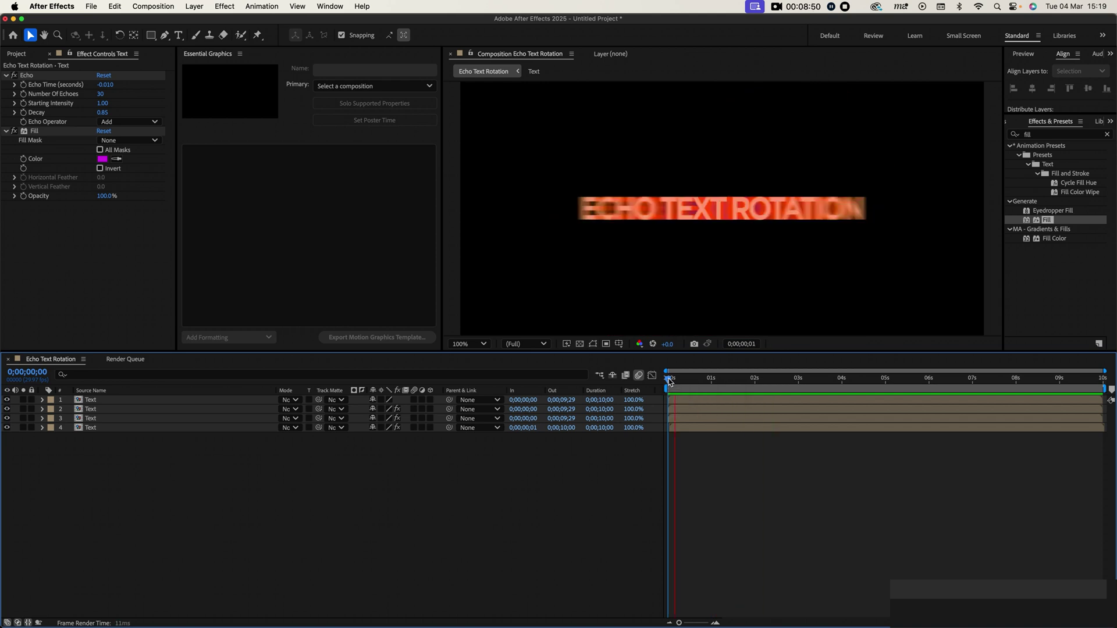